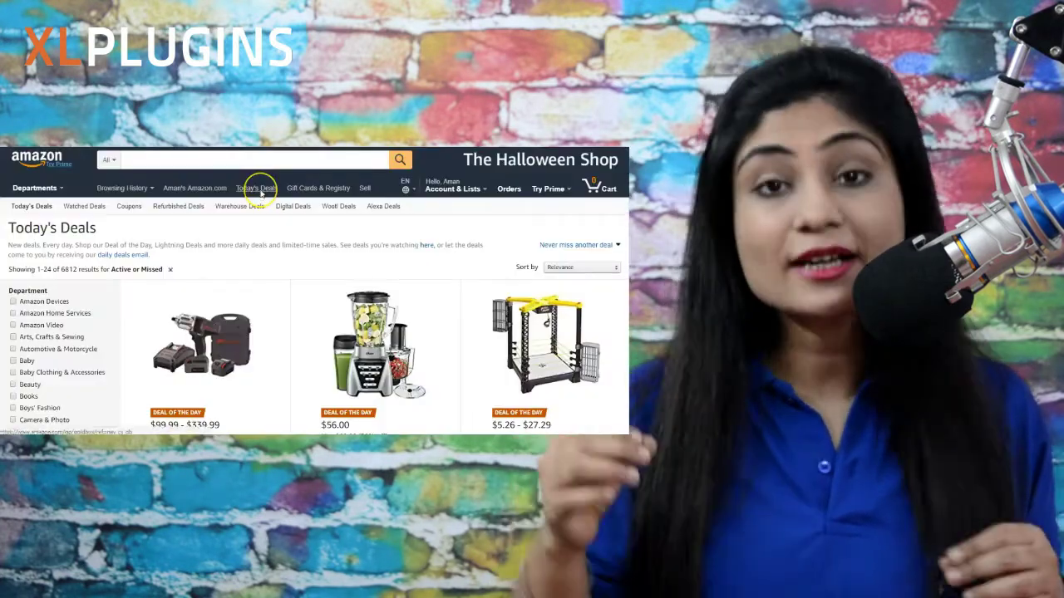
- Open Amazon's Today's Deals page and browse the products on offer
{"action": "left_click", "coordinate": [260, 186]}
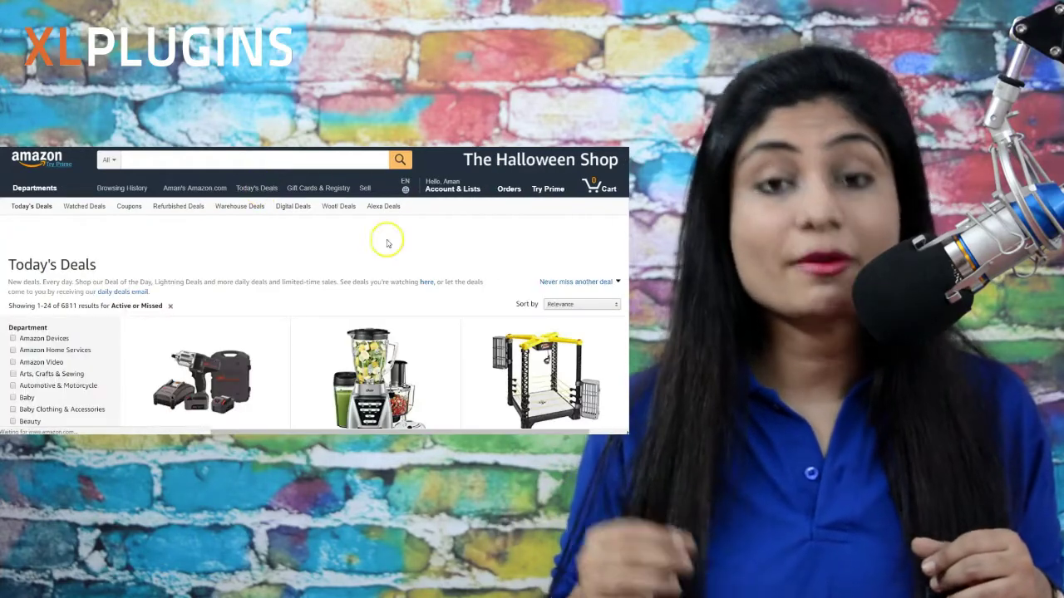
{"action": "scroll", "coordinate": [314, 290], "scroll_direction": "down", "scroll_amount": 5}
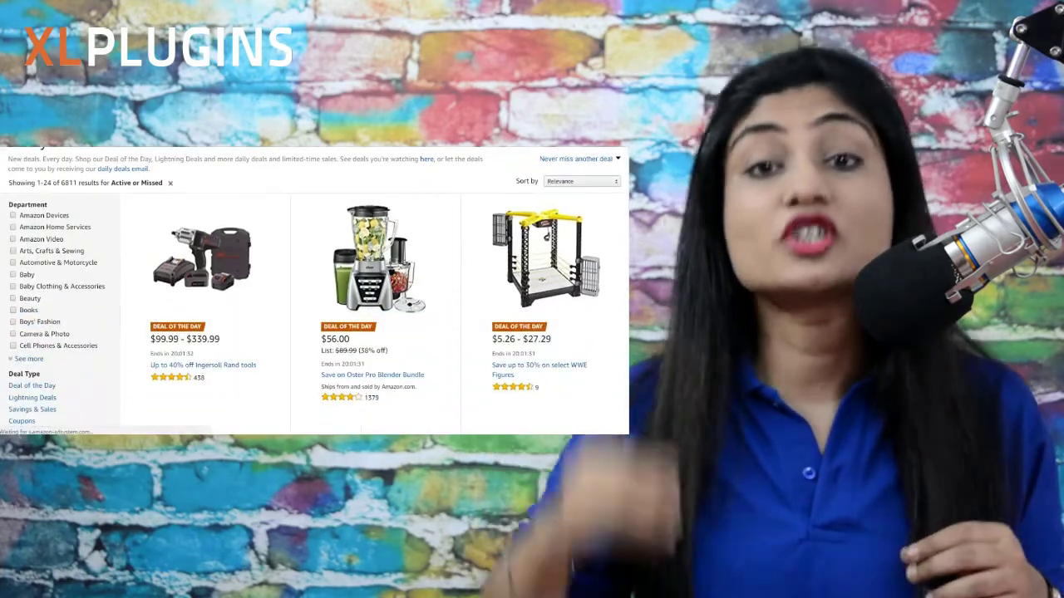
{"action": "scroll", "coordinate": [314, 291], "scroll_direction": "down", "scroll_amount": 3}
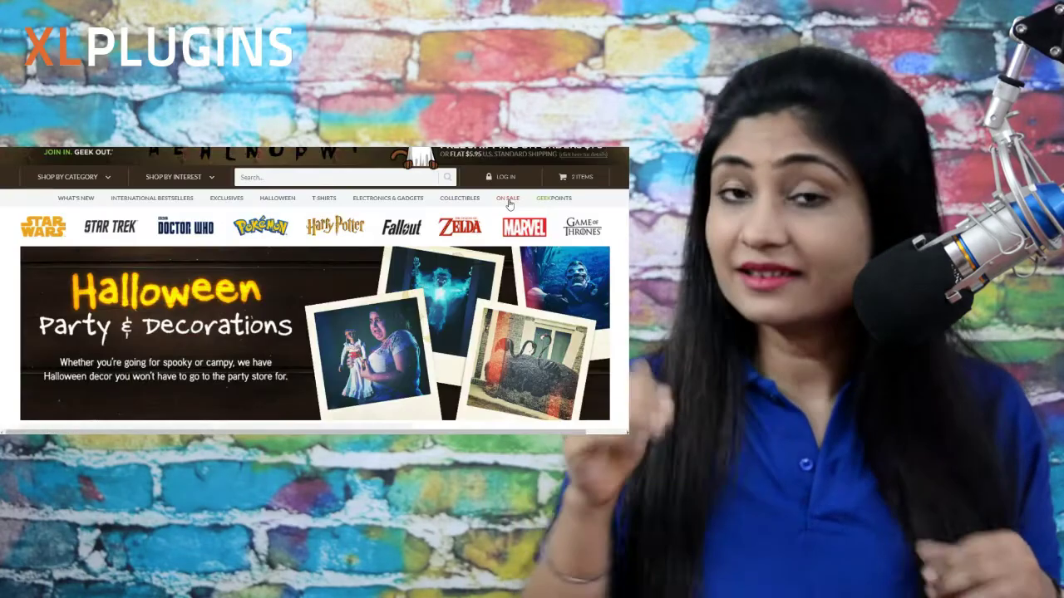
- Open the geek merchandise store's On Sale page and browse its discounted products
{"action": "left_click", "coordinate": [507, 198]}
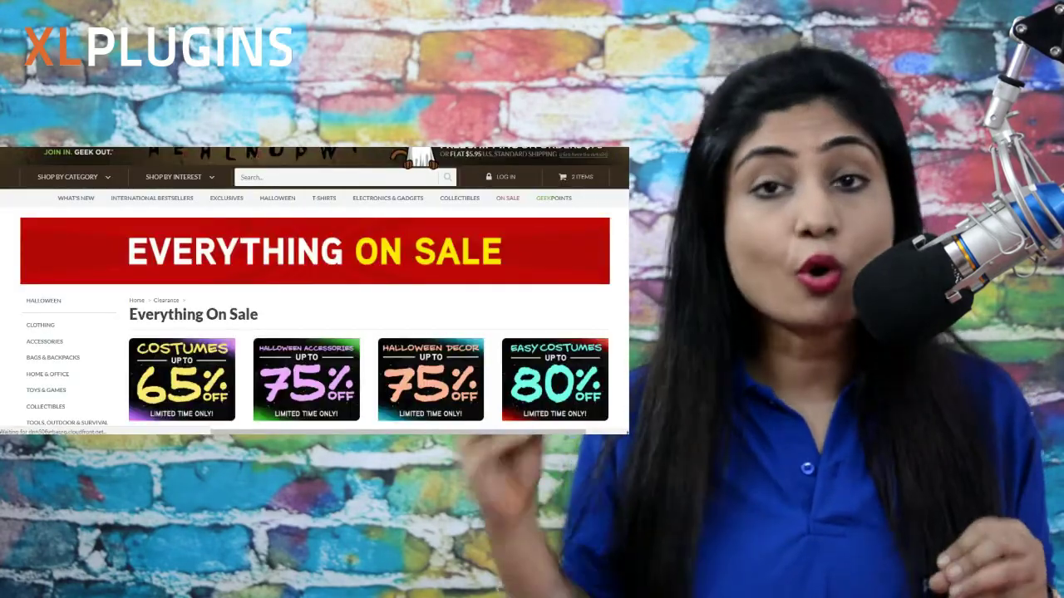
{"action": "scroll", "coordinate": [510, 204], "scroll_direction": "down", "scroll_amount": 1}
{"action": "scroll", "coordinate": [314, 291], "scroll_direction": "down", "scroll_amount": 5}
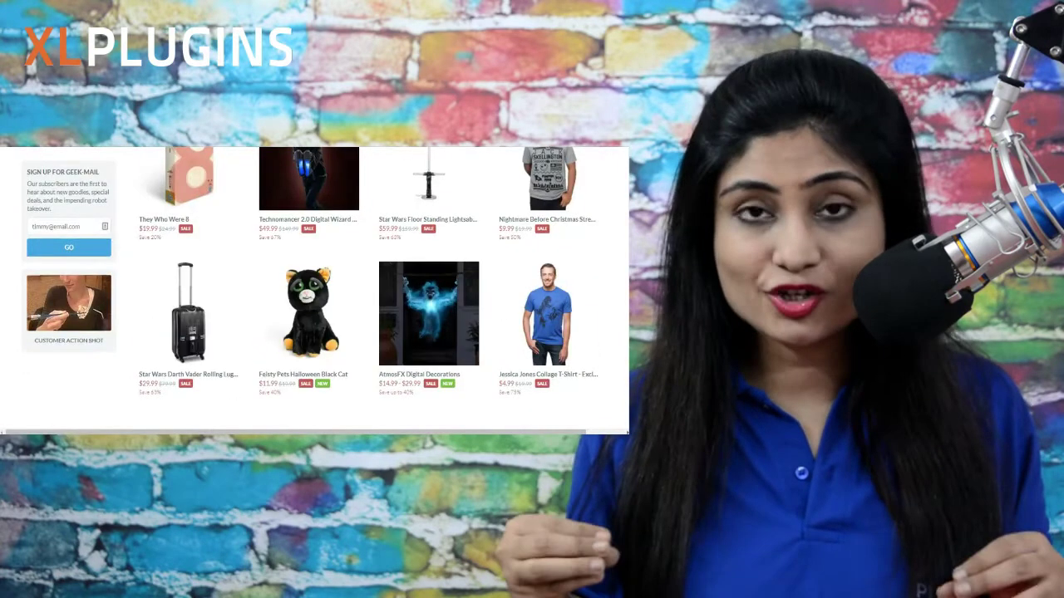
{"action": "scroll", "coordinate": [314, 290], "scroll_direction": "down", "scroll_amount": 4}
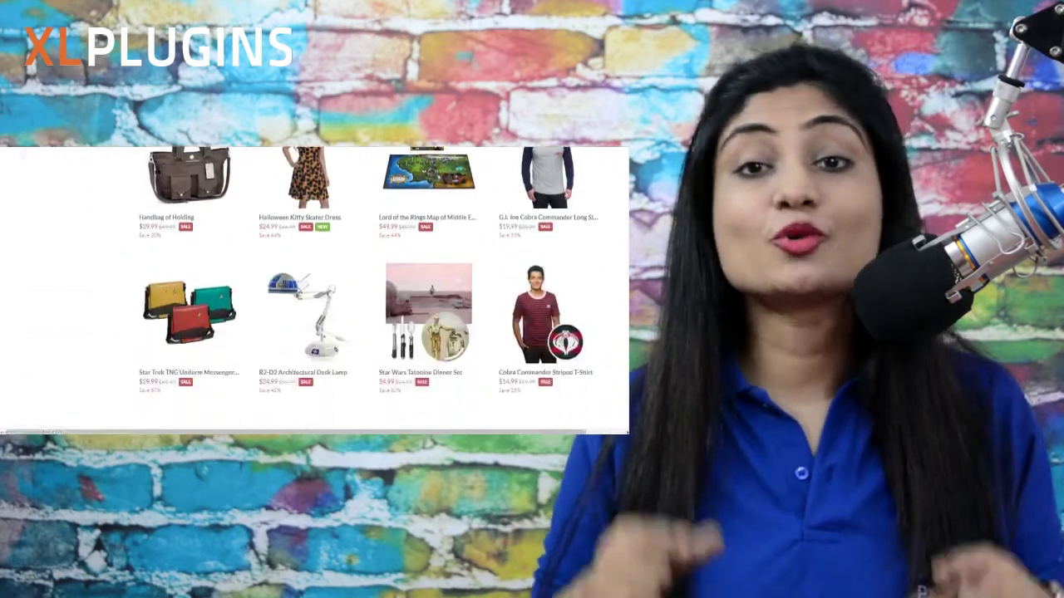
{"action": "scroll", "coordinate": [314, 291], "scroll_direction": "down", "scroll_amount": 5}
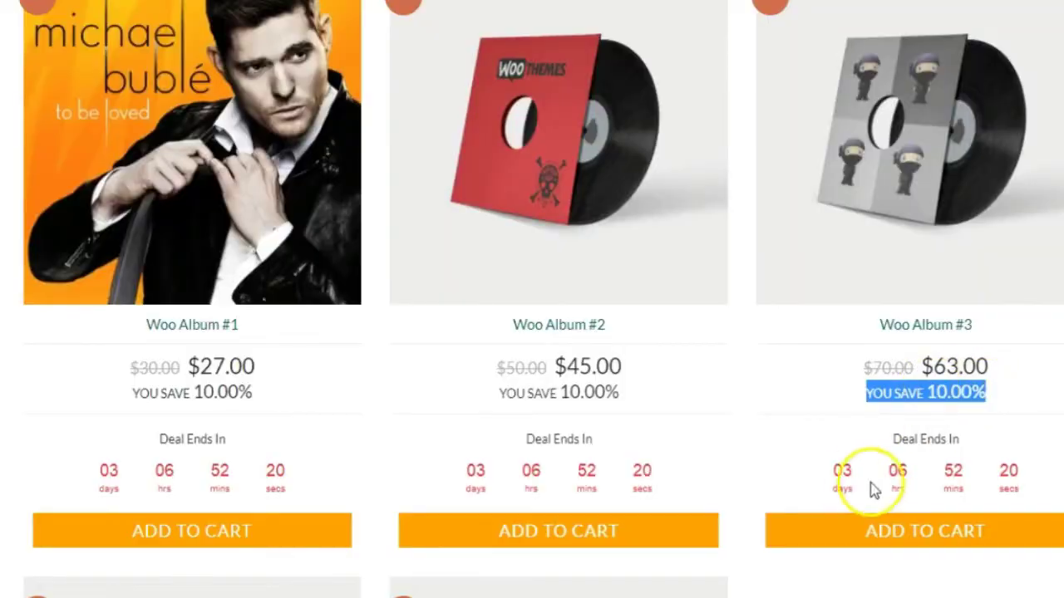
- Examine the discounted prices and countdown timers of the Woo albums and singles on the Finale demo deal page
{"action": "scroll", "coordinate": [532, 299], "scroll_direction": "down", "scroll_amount": 5}
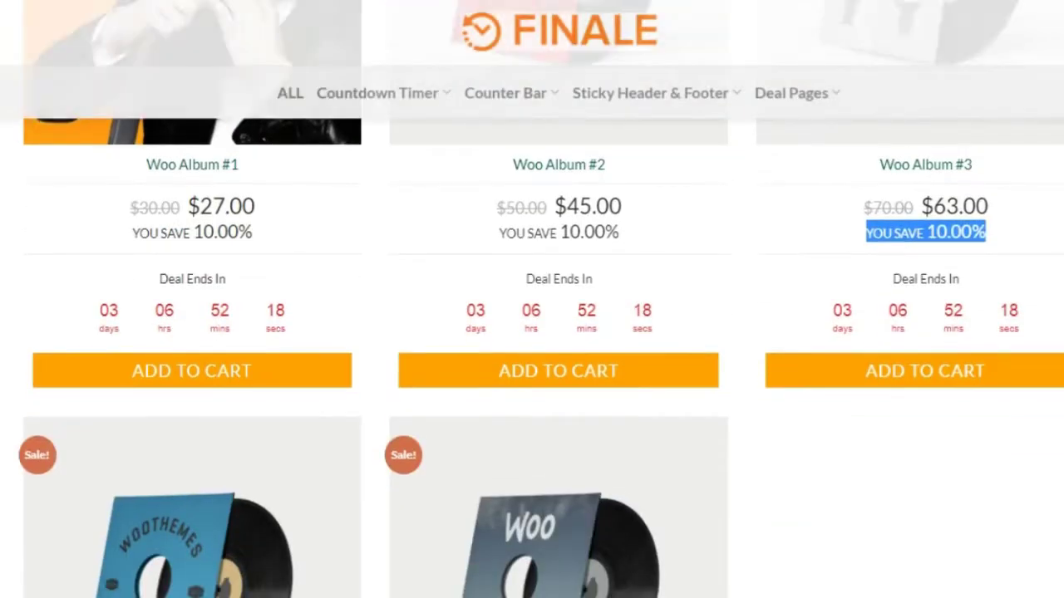
{"action": "scroll", "coordinate": [532, 299], "scroll_direction": "down", "scroll_amount": 2}
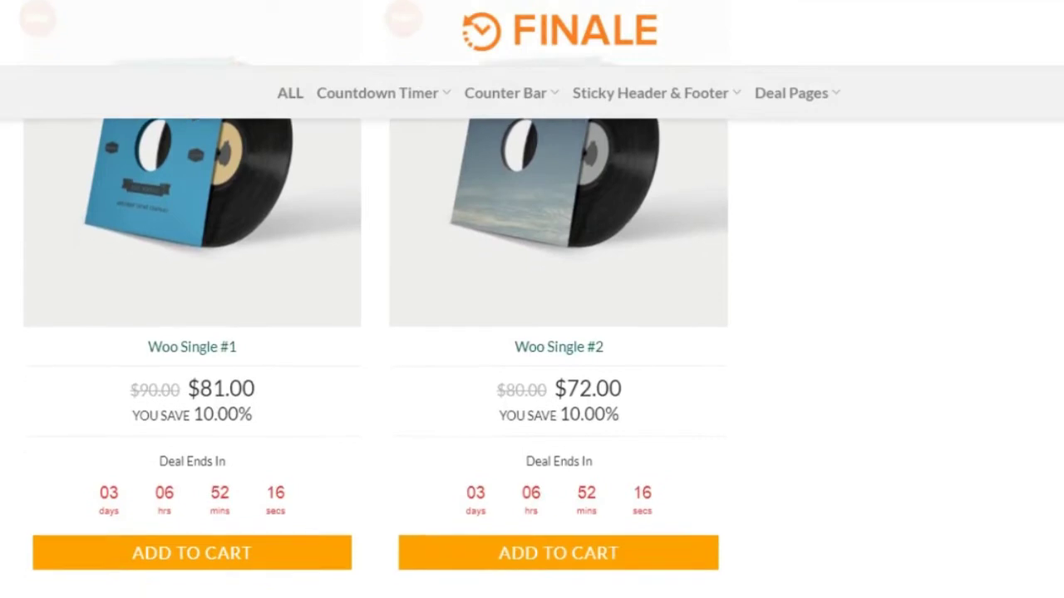
{"action": "scroll", "coordinate": [532, 299], "scroll_direction": "up", "scroll_amount": 6}
{"action": "scroll", "coordinate": [532, 299], "scroll_direction": "up", "scroll_amount": 4}
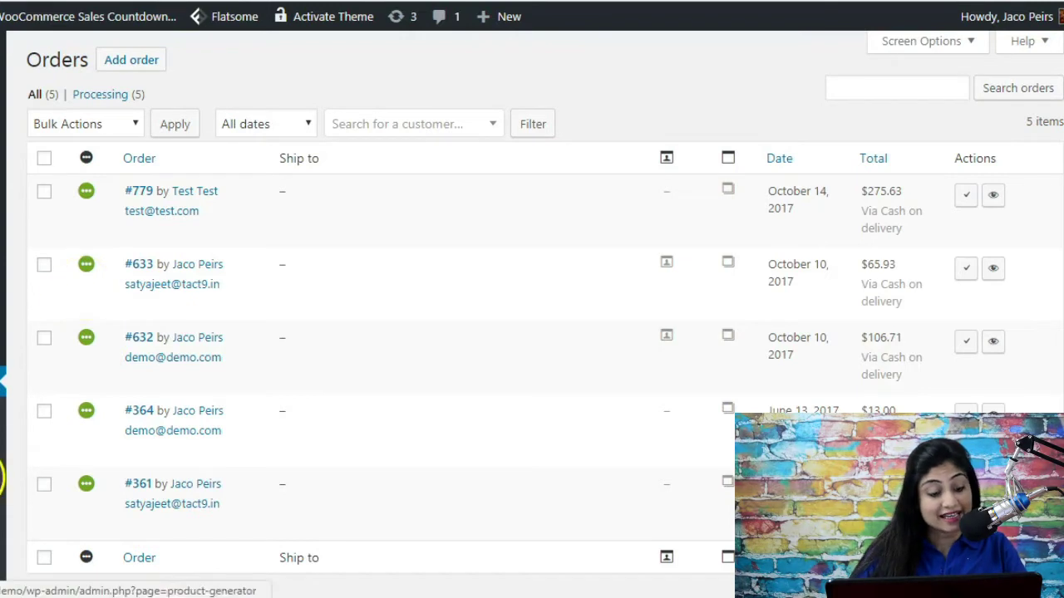
- Open the Finale campaigns from the WordPress admin and start a new campaign
{"action": "scroll", "coordinate": [532, 332], "scroll_direction": "down", "scroll_amount": 2}
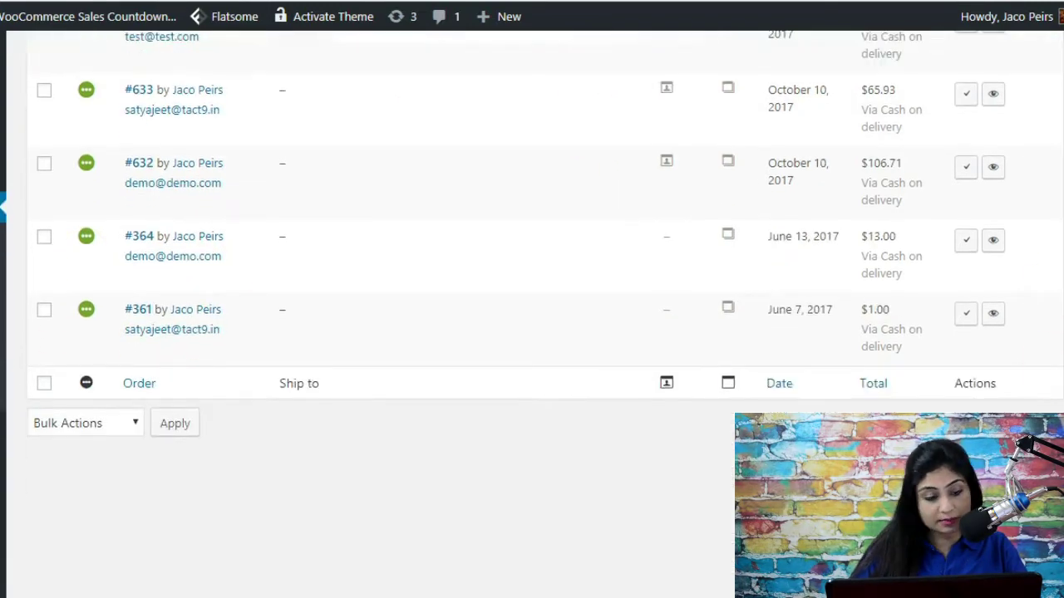
{"action": "mouse_move", "coordinate": [4, 492]}
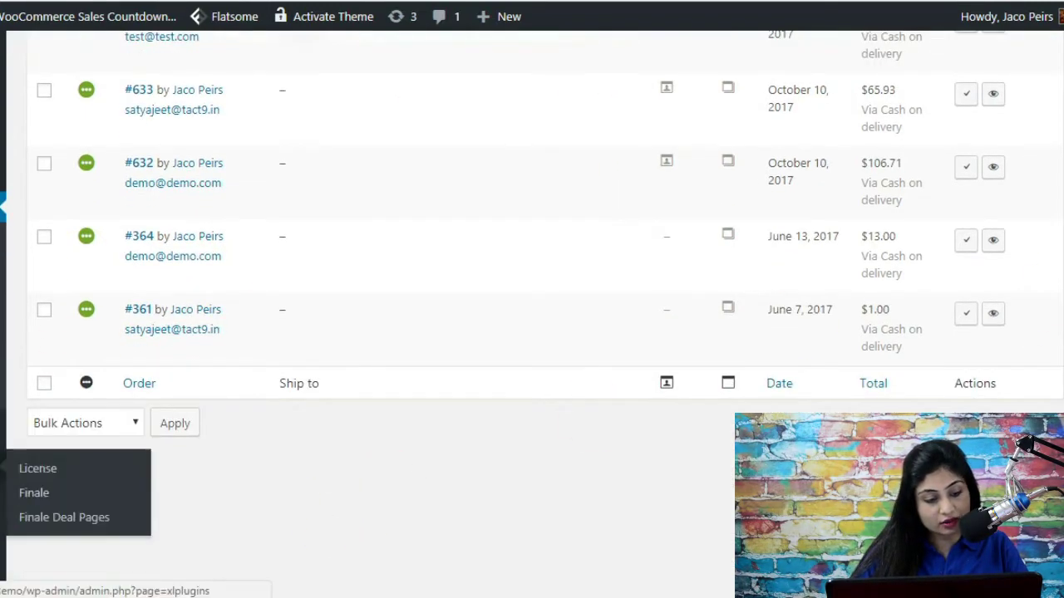
{"action": "left_click", "coordinate": [33, 493]}
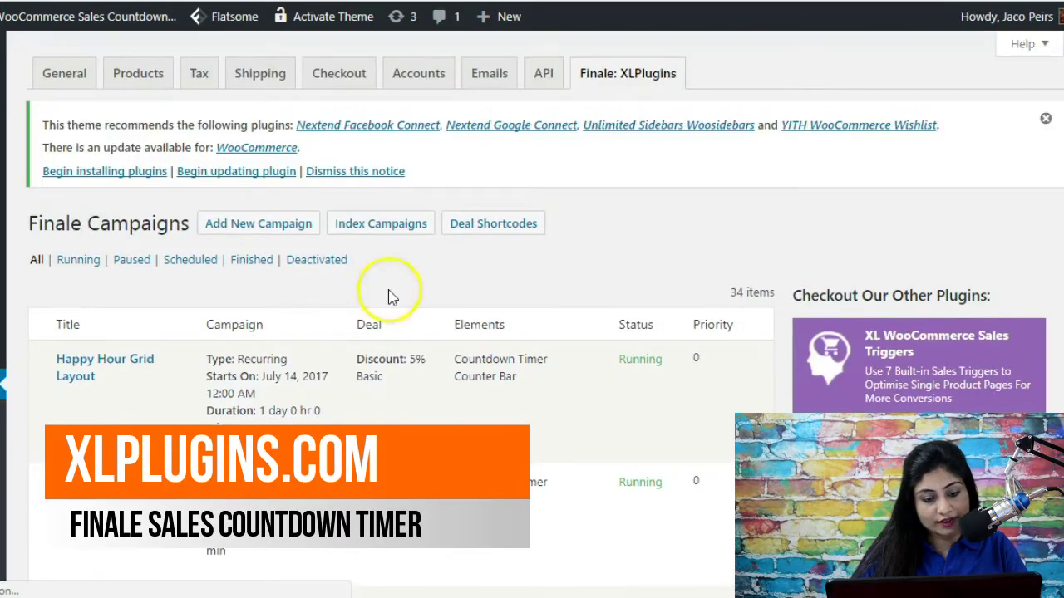
{"action": "left_click", "coordinate": [262, 222]}
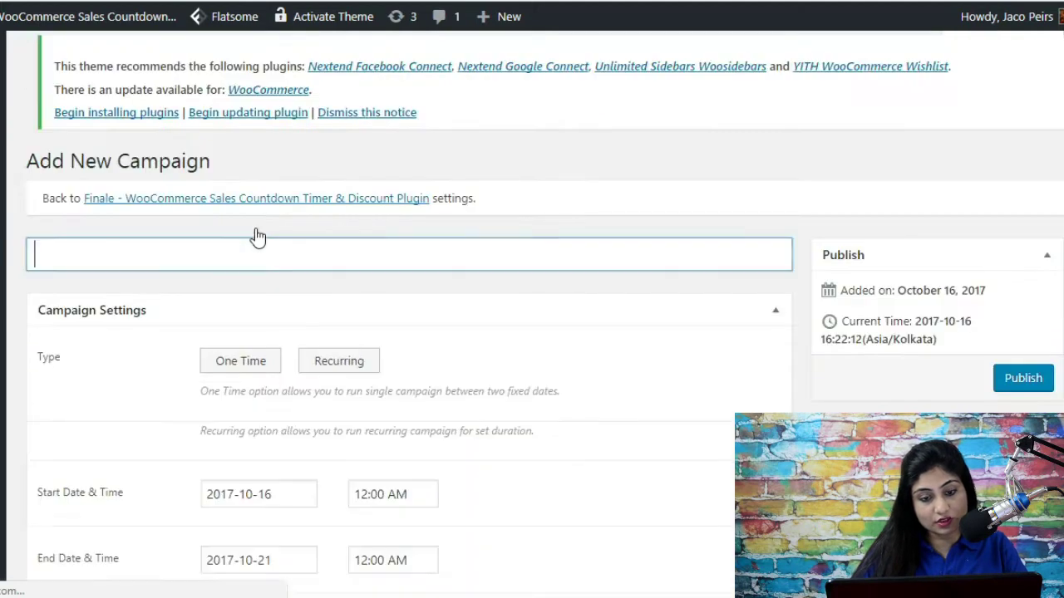
- Title the new campaign "Discount of 5% on Music Category Products under $100"
{"action": "left_click", "coordinate": [344, 254]}
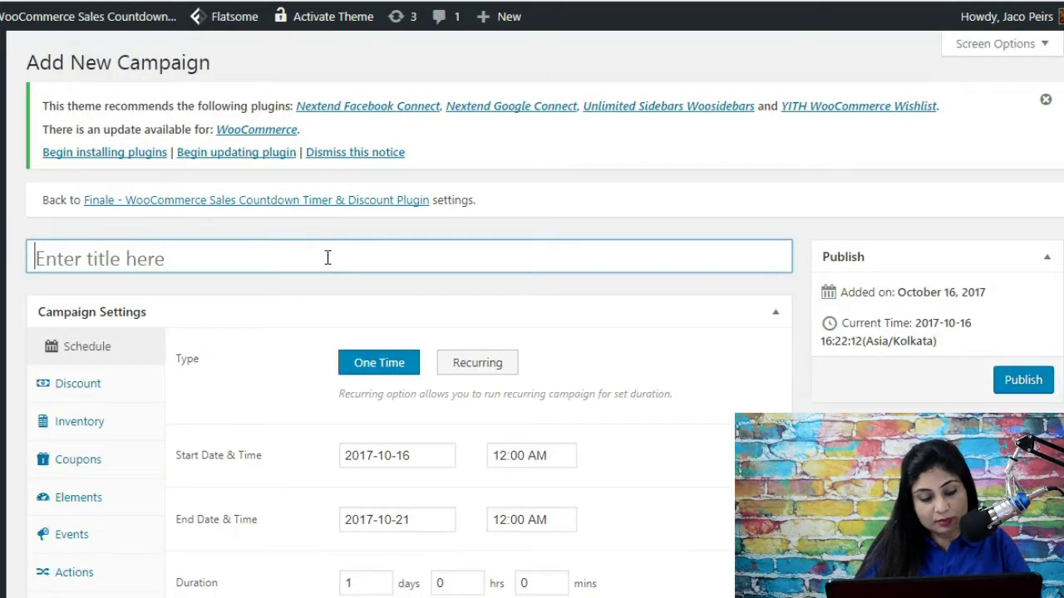
{"action": "type", "text": "Discount of 5$"}
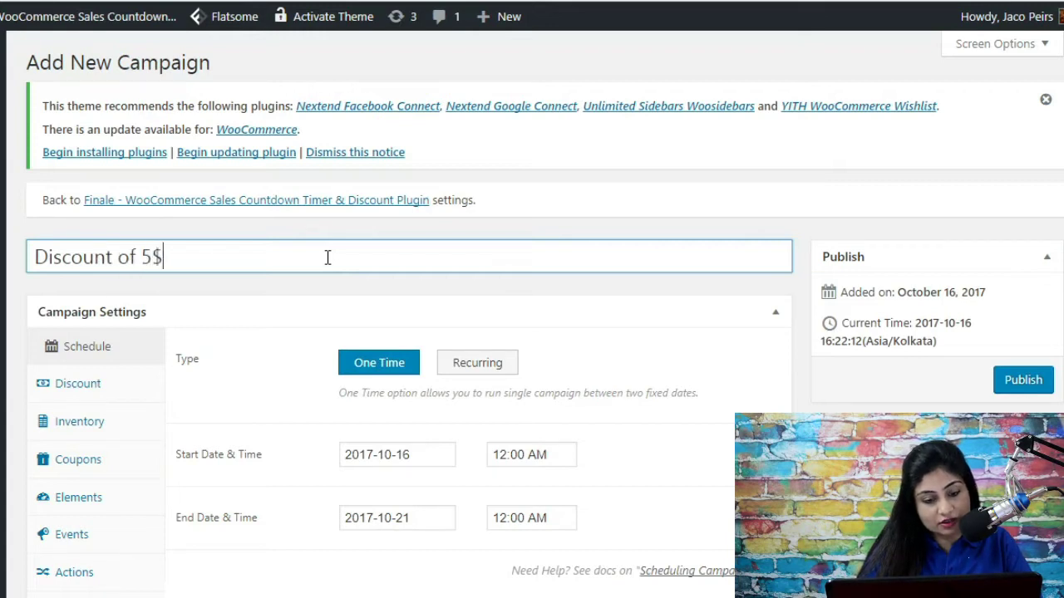
{"action": "key", "text": "BackSpace"}
{"action": "type", "text": "% on Mu"}
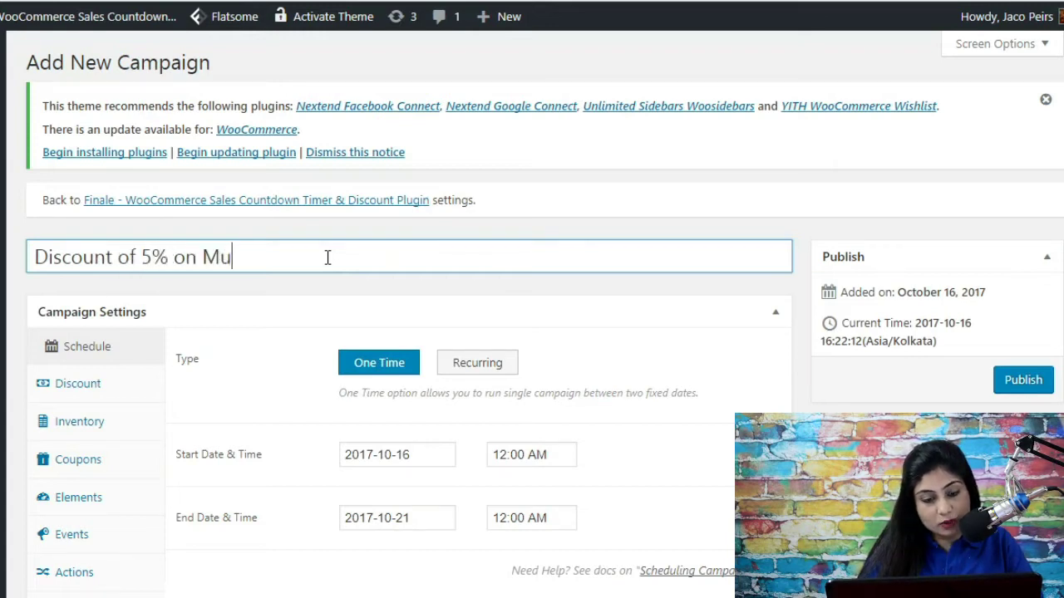
{"action": "type", "text": "cis"}
{"action": "key", "text": "BackSpace"}
{"action": "key", "text": "BackSpace"}
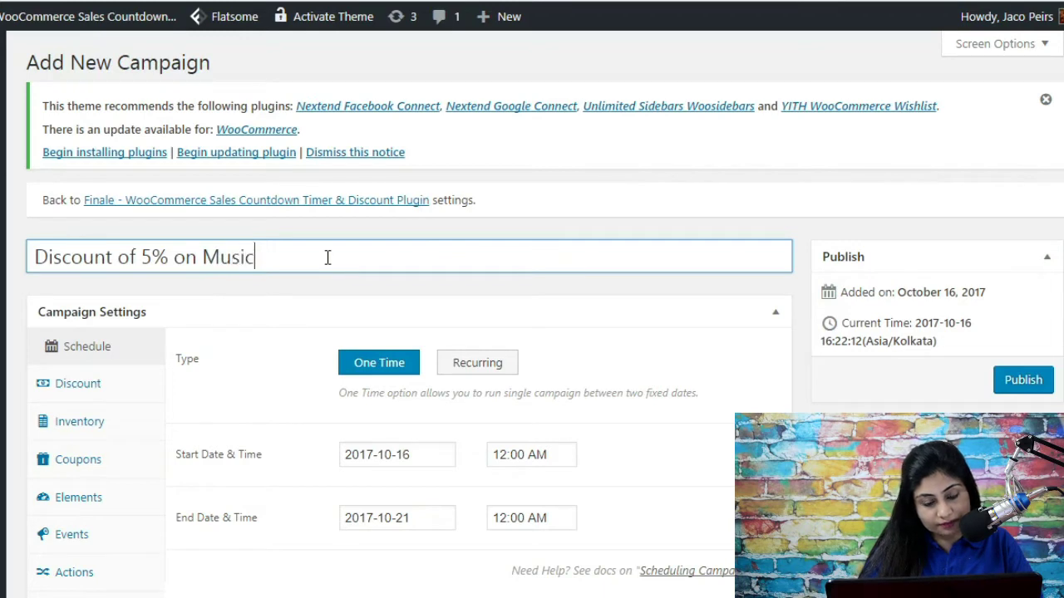
{"action": "type", "text": "sic Category"}
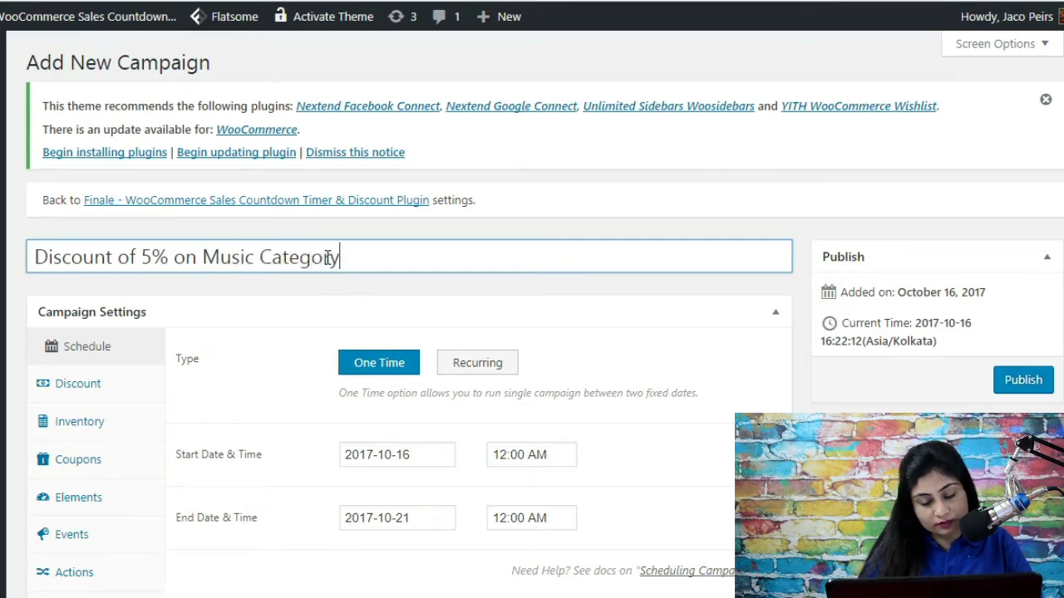
{"action": "type", "text": " Products"}
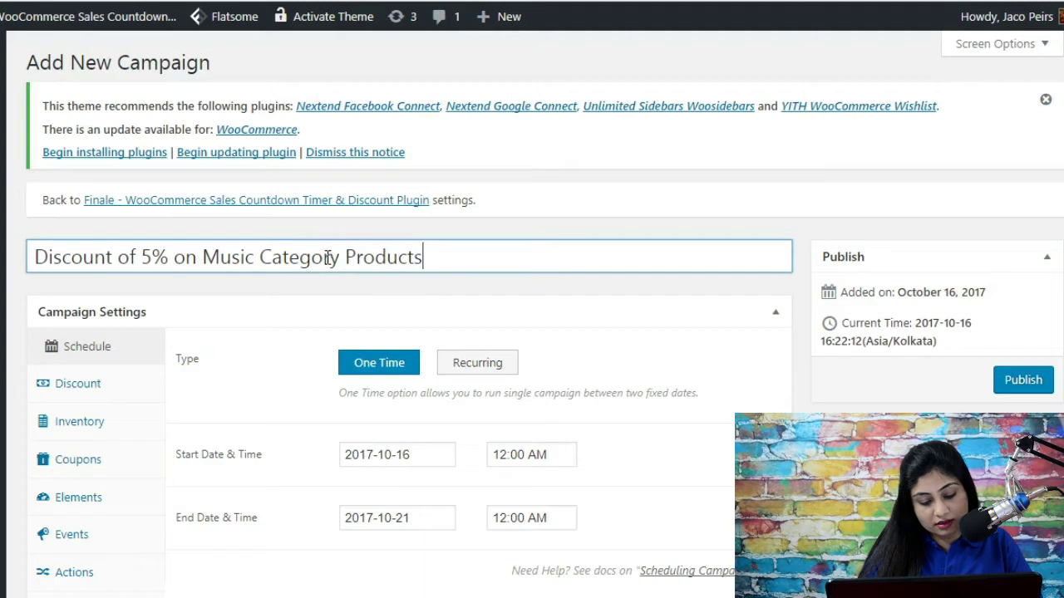
{"action": "type", "text": " under $100"}
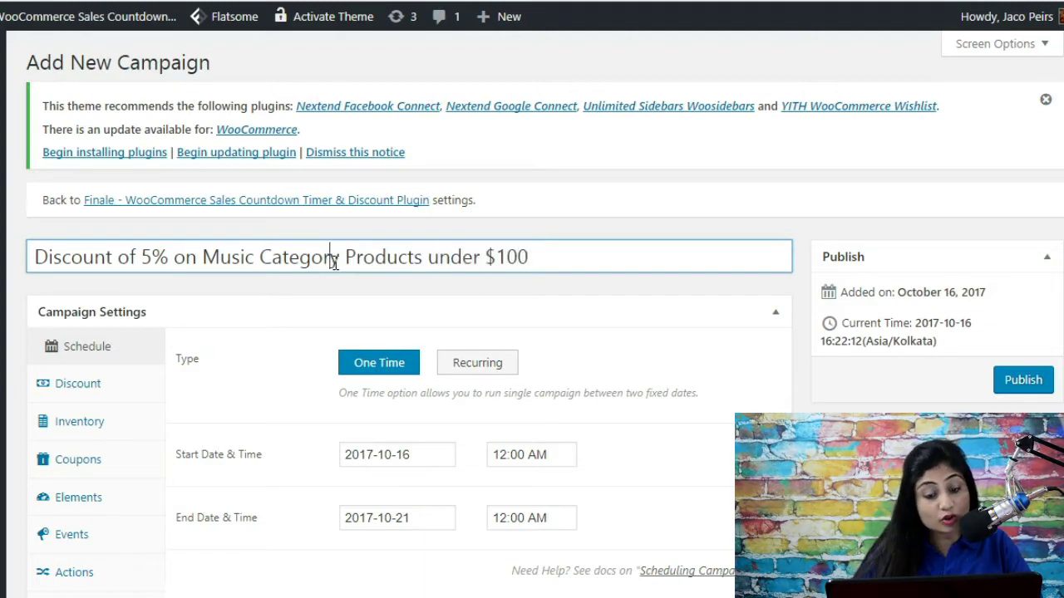
{"action": "left_click", "coordinate": [117, 257]}
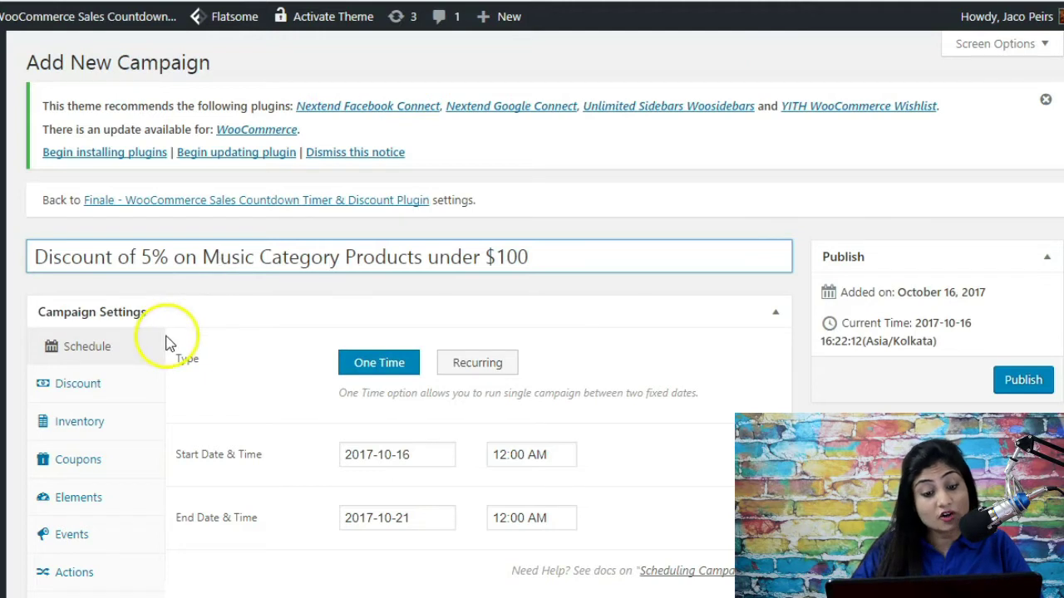
- Enable the campaign's discount and choose Percentage % as the discount type
{"action": "scroll", "coordinate": [1045, 254], "scroll_direction": "down", "scroll_amount": 2}
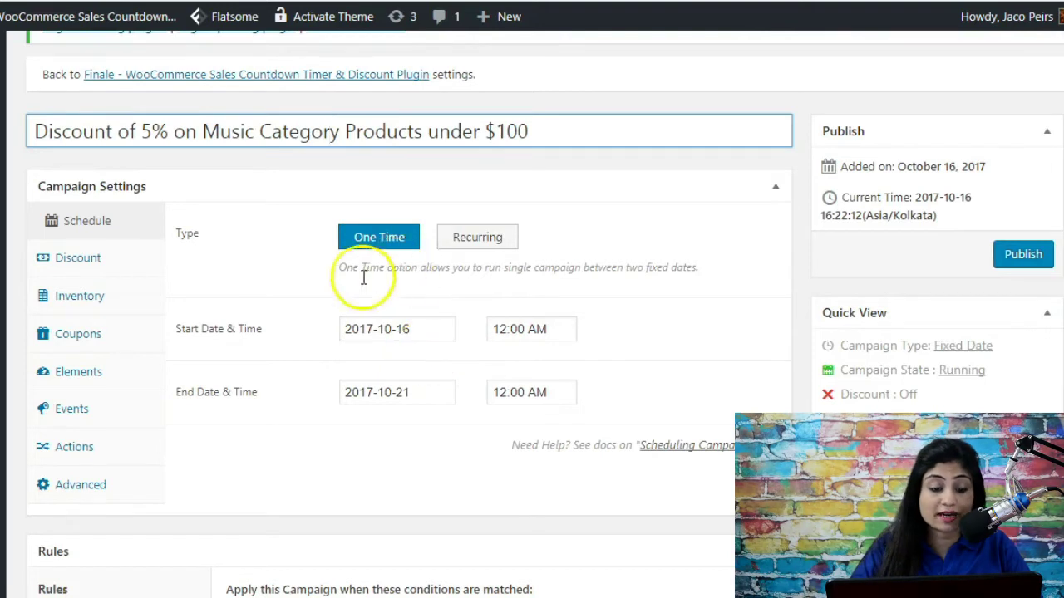
{"action": "left_click", "coordinate": [140, 268]}
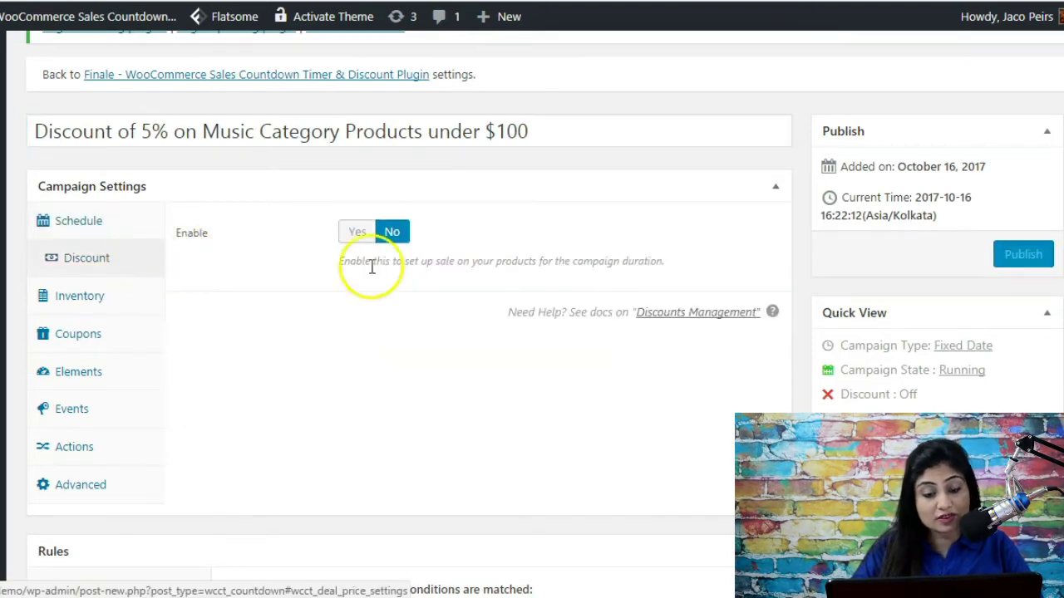
{"action": "left_click", "coordinate": [359, 234]}
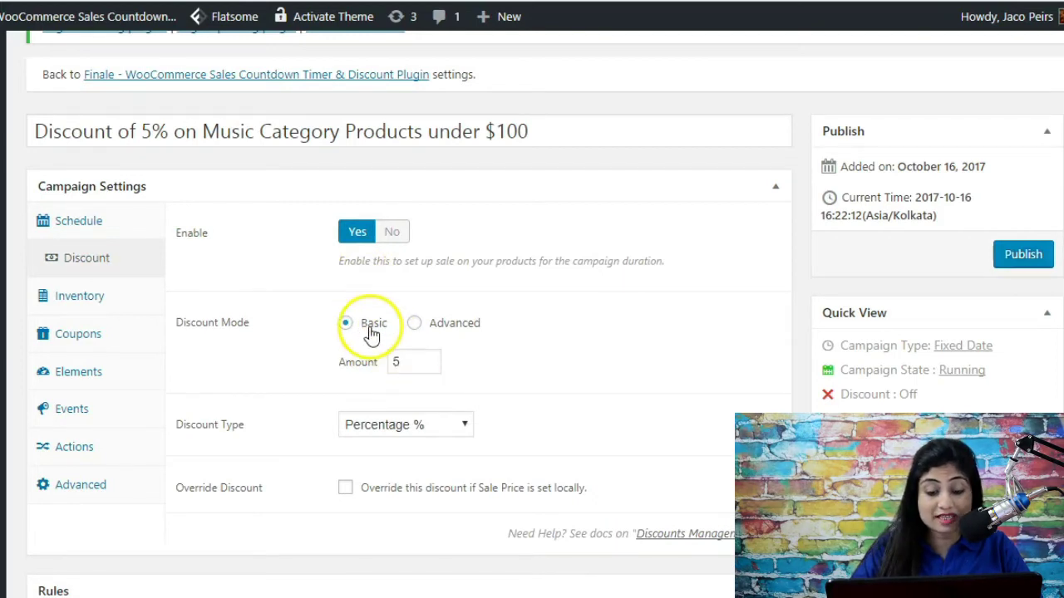
{"action": "left_click", "coordinate": [397, 432]}
{"action": "left_click", "coordinate": [390, 441]}
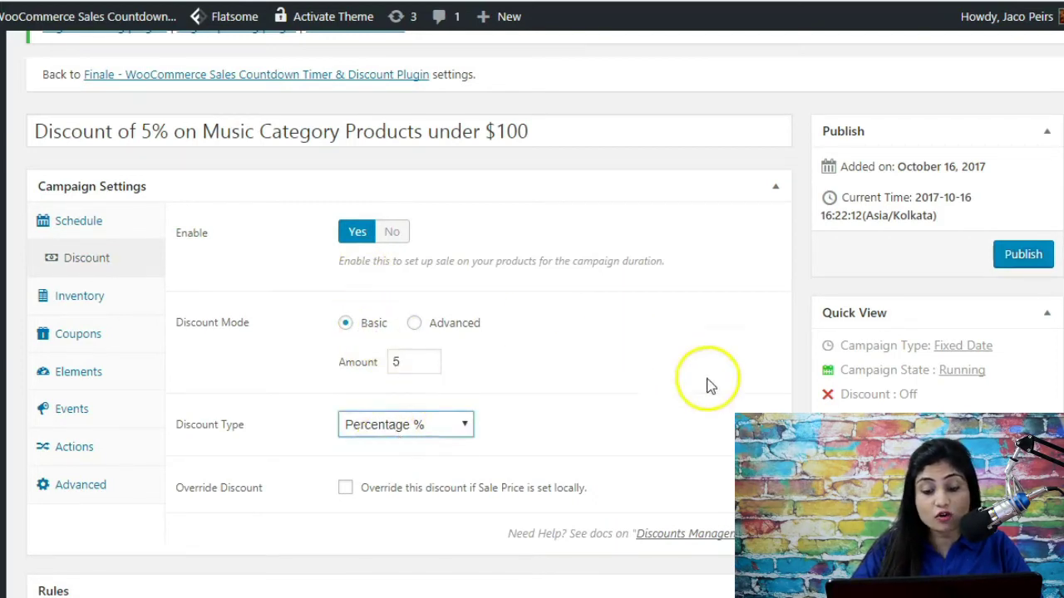
- Set the campaign's first rule so that Product Category is Music
{"action": "scroll", "coordinate": [391, 442], "scroll_direction": "down", "scroll_amount": 3}
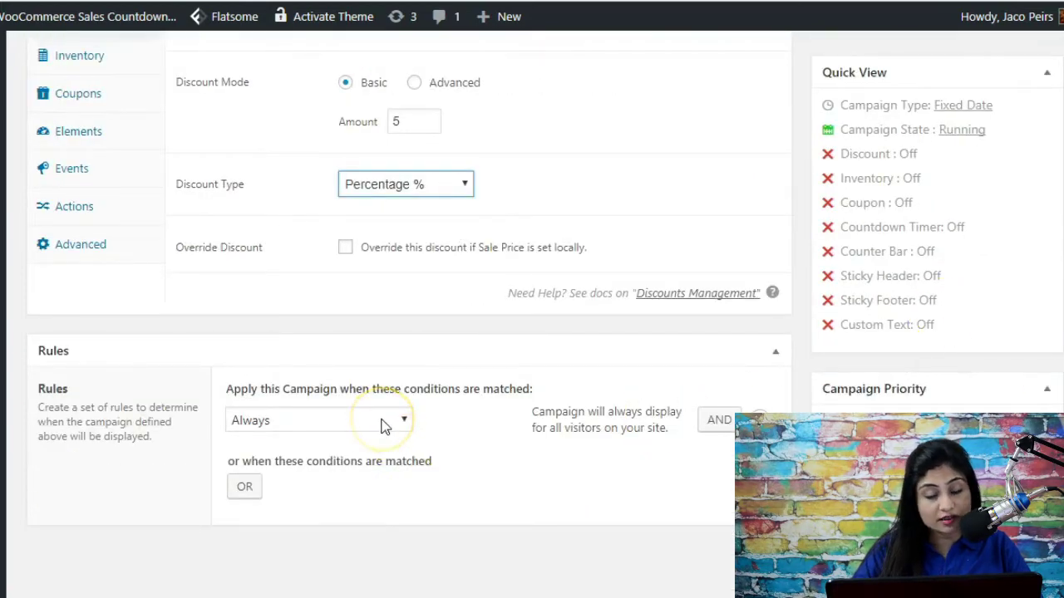
{"action": "left_click", "coordinate": [263, 431]}
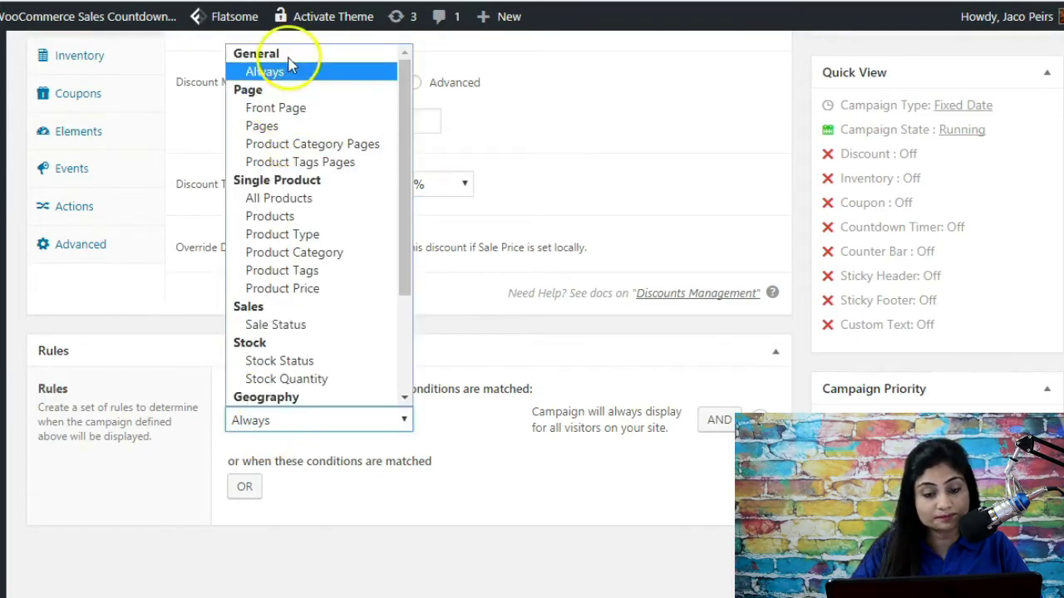
{"action": "left_click", "coordinate": [330, 254]}
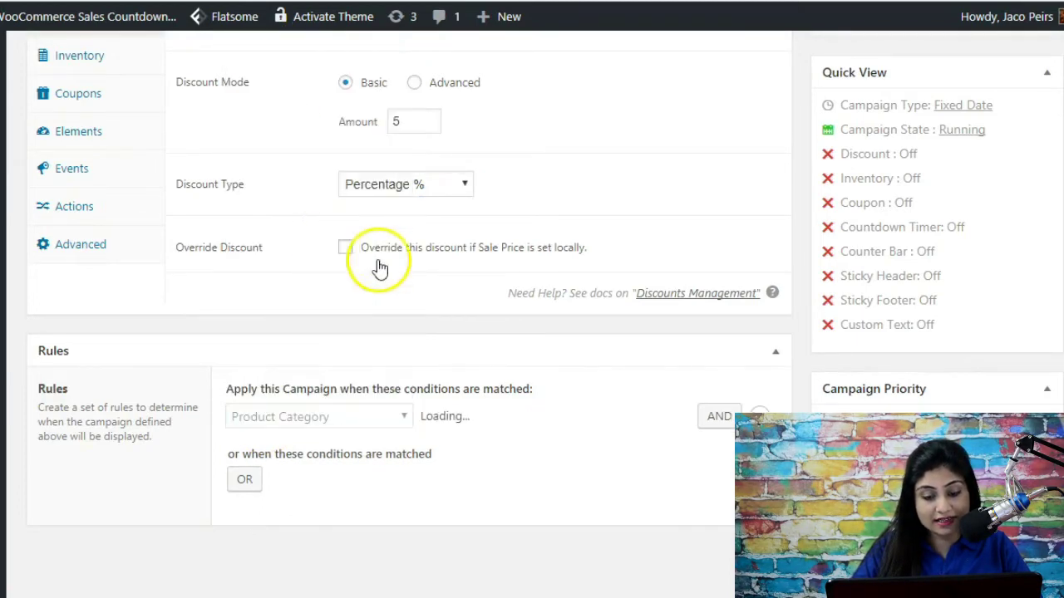
{"action": "left_click", "coordinate": [607, 423]}
{"action": "type", "text": "mus"}
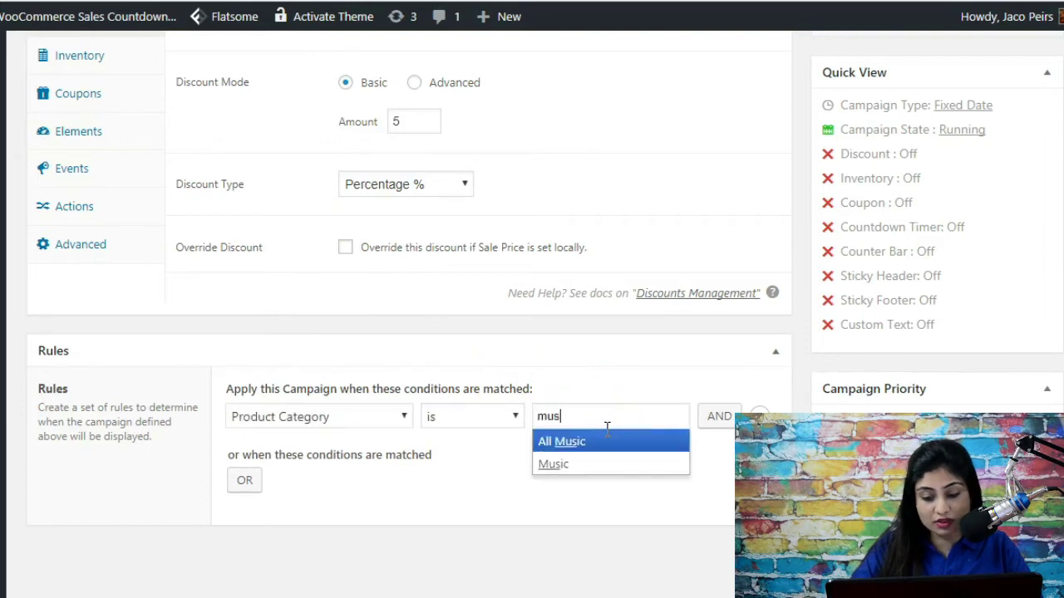
{"action": "left_click", "coordinate": [570, 464]}
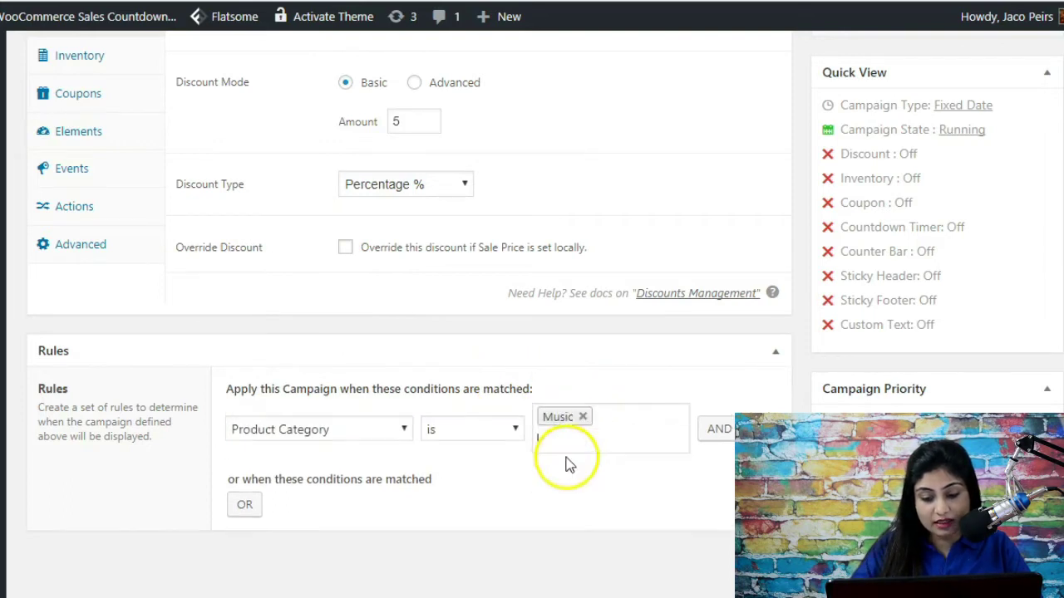
- Add an AND condition to the campaign rules so that Product Price is less than 100
{"action": "left_click", "coordinate": [717, 434]}
{"action": "left_click", "coordinate": [401, 472]}
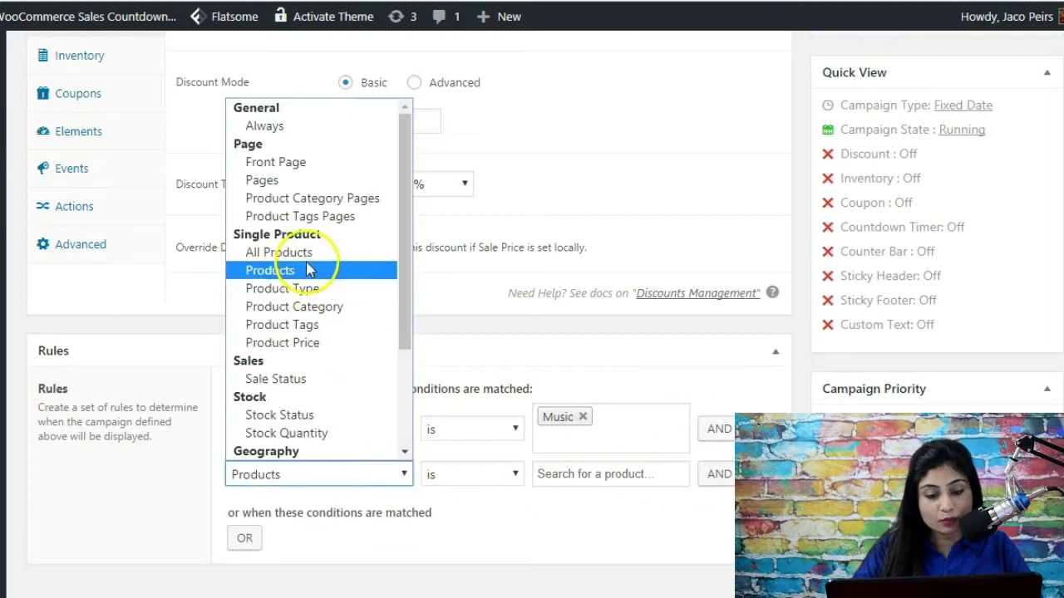
{"action": "left_click", "coordinate": [318, 342]}
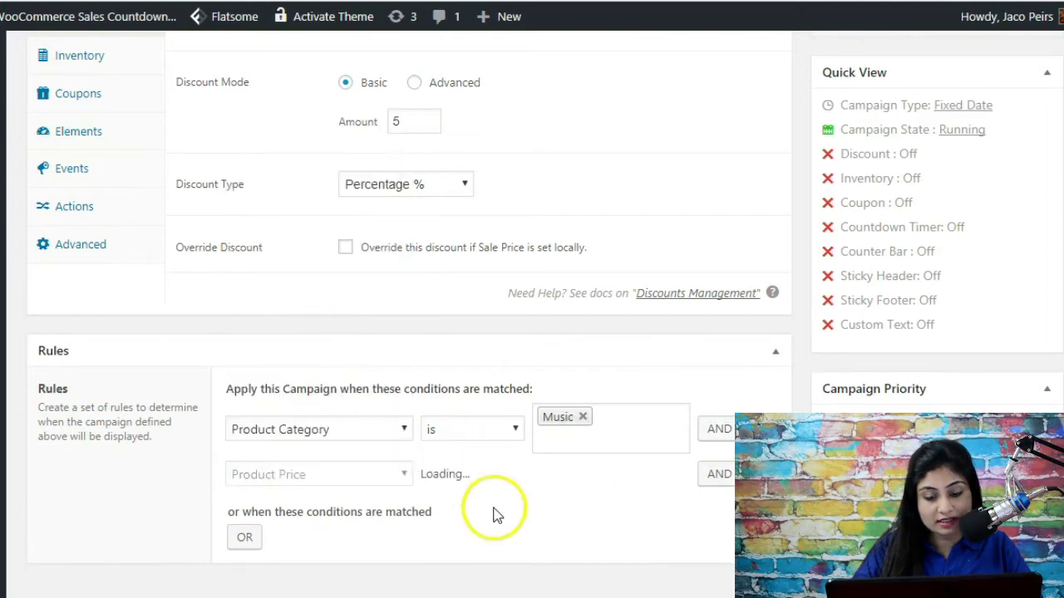
{"action": "left_click", "coordinate": [506, 474]}
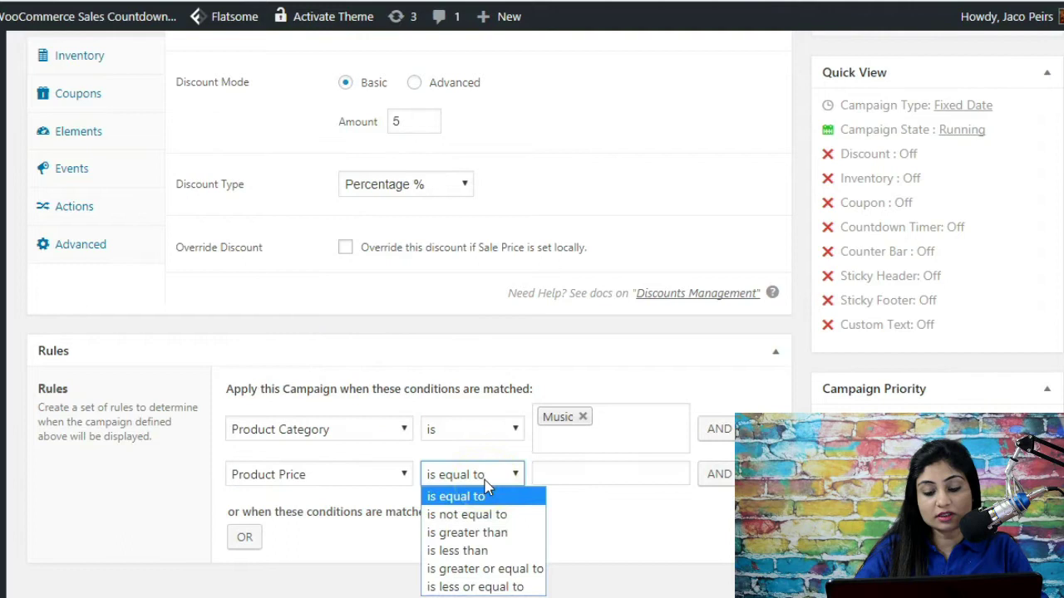
{"action": "left_click", "coordinate": [471, 551]}
{"action": "left_click", "coordinate": [591, 471]}
{"action": "type", "text": "100"}
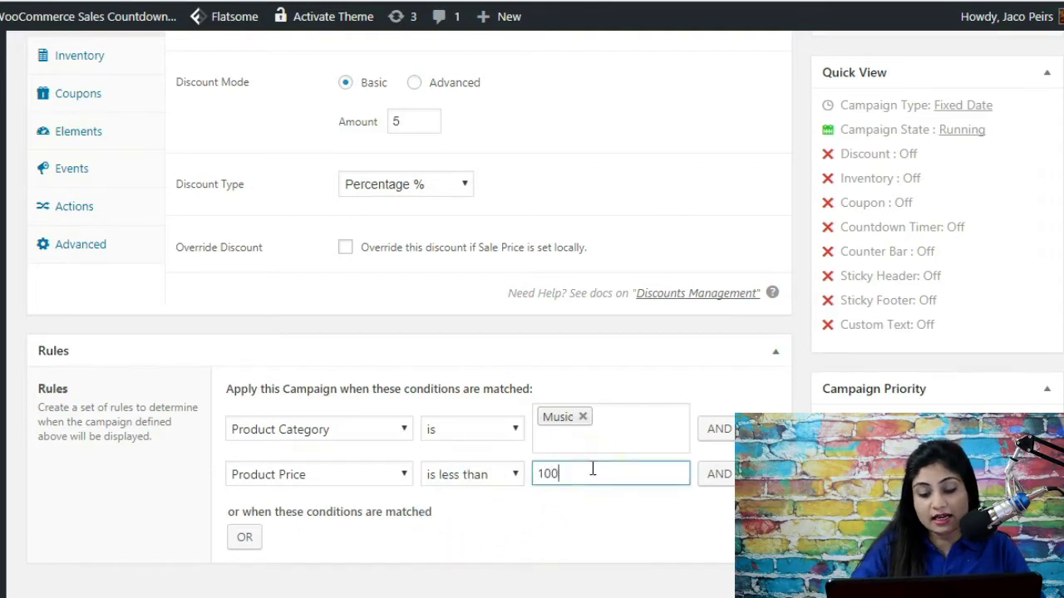
- Publish the 5% Music category discount campaign
{"action": "left_click", "coordinate": [557, 524]}
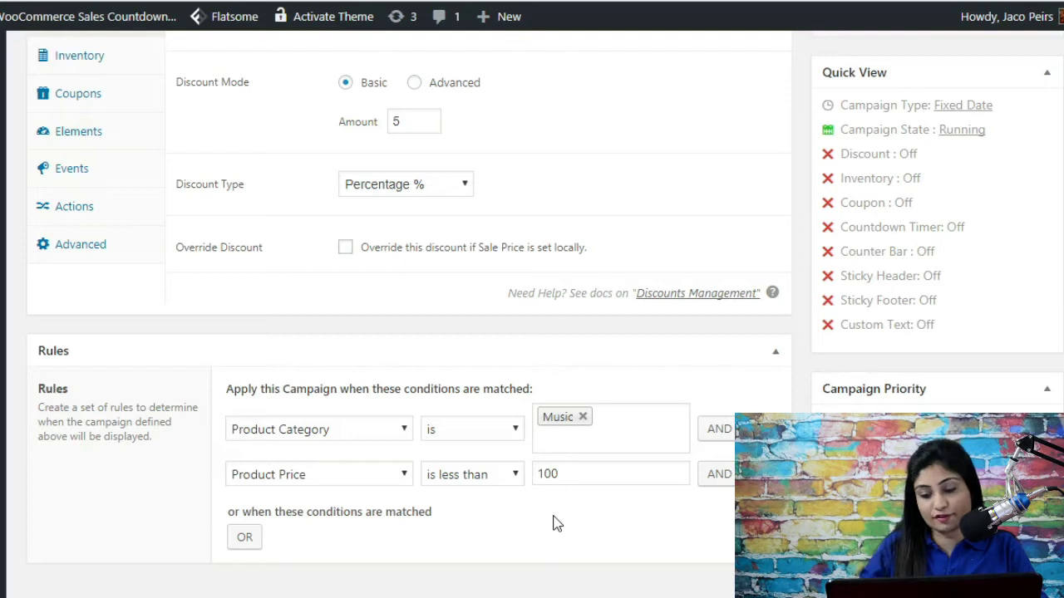
{"action": "scroll", "coordinate": [557, 524], "scroll_direction": "up", "scroll_amount": 3}
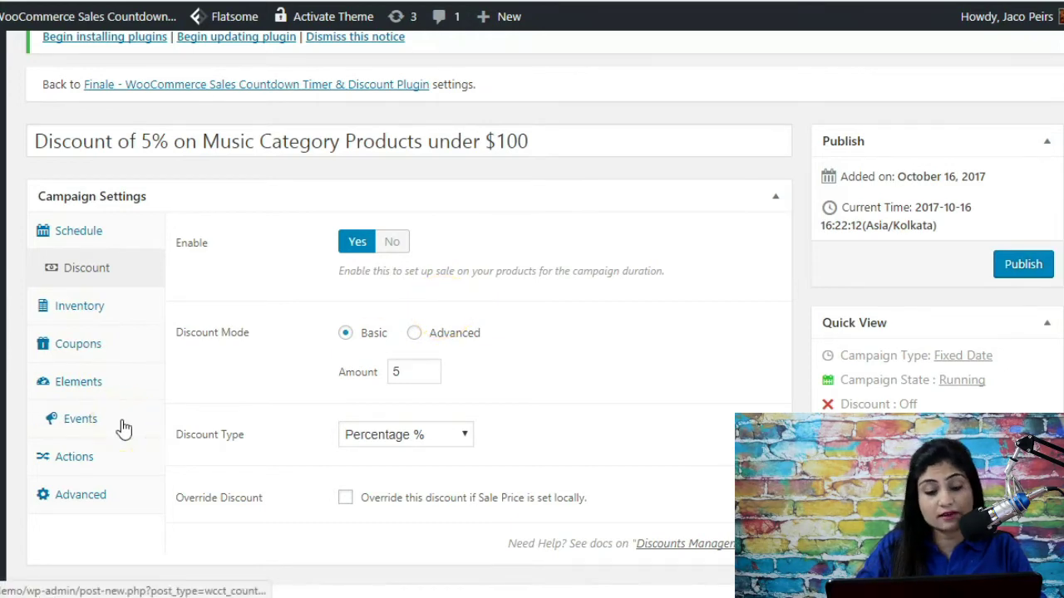
{"action": "left_click", "coordinate": [1032, 274]}
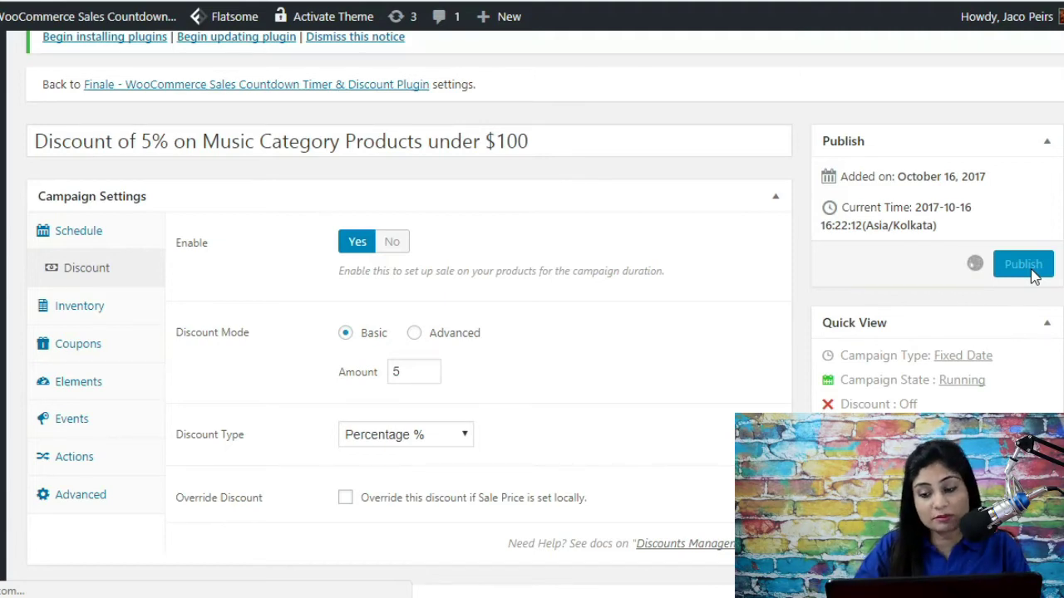
{"action": "left_click", "coordinate": [791, 255]}
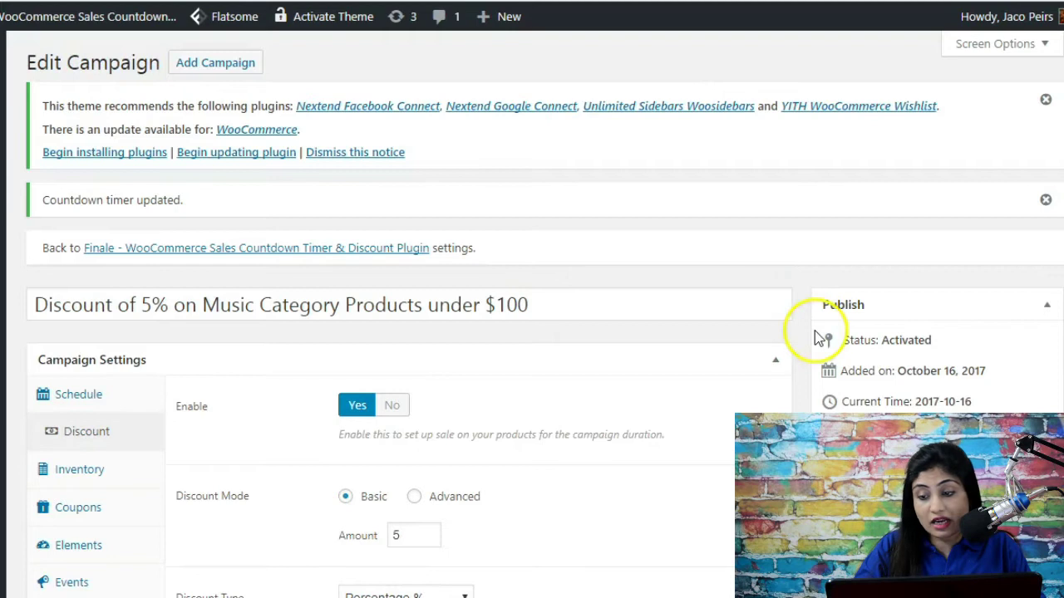
- Index the campaign "Discount of 5% on Music Category Products under $100" in Finale Deal Pages
{"action": "scroll", "coordinate": [532, 332], "scroll_direction": "down", "scroll_amount": 4}
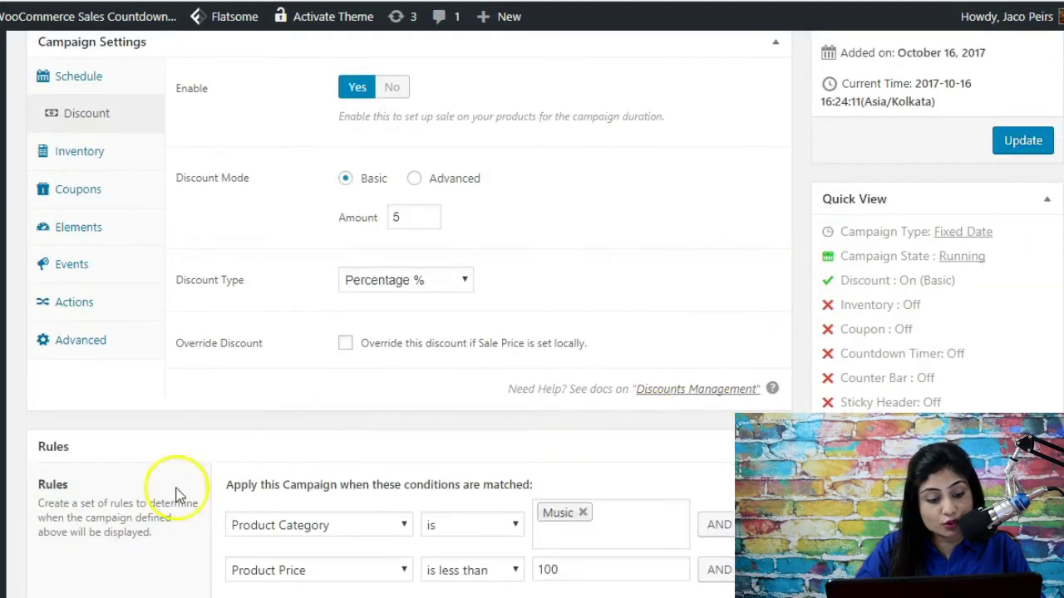
{"action": "mouse_move", "coordinate": [3, 320]}
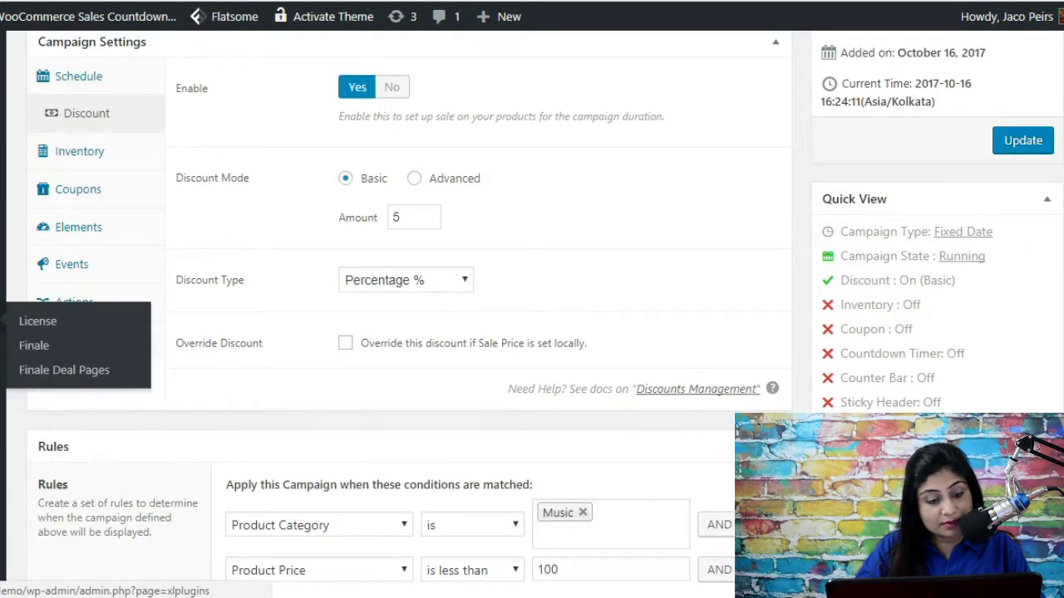
{"action": "left_click", "coordinate": [33, 372]}
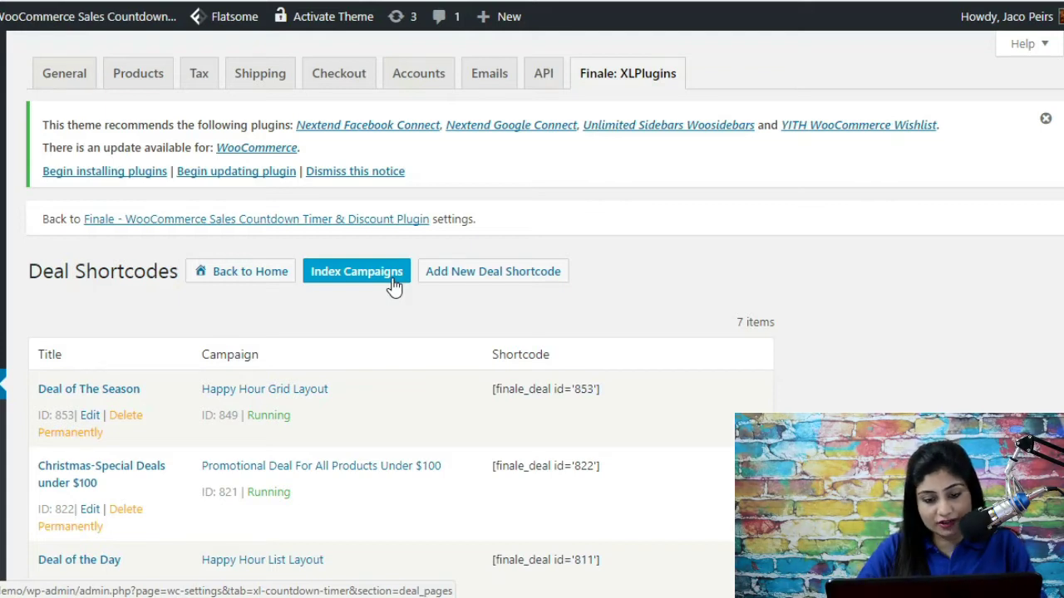
{"action": "left_click", "coordinate": [359, 277]}
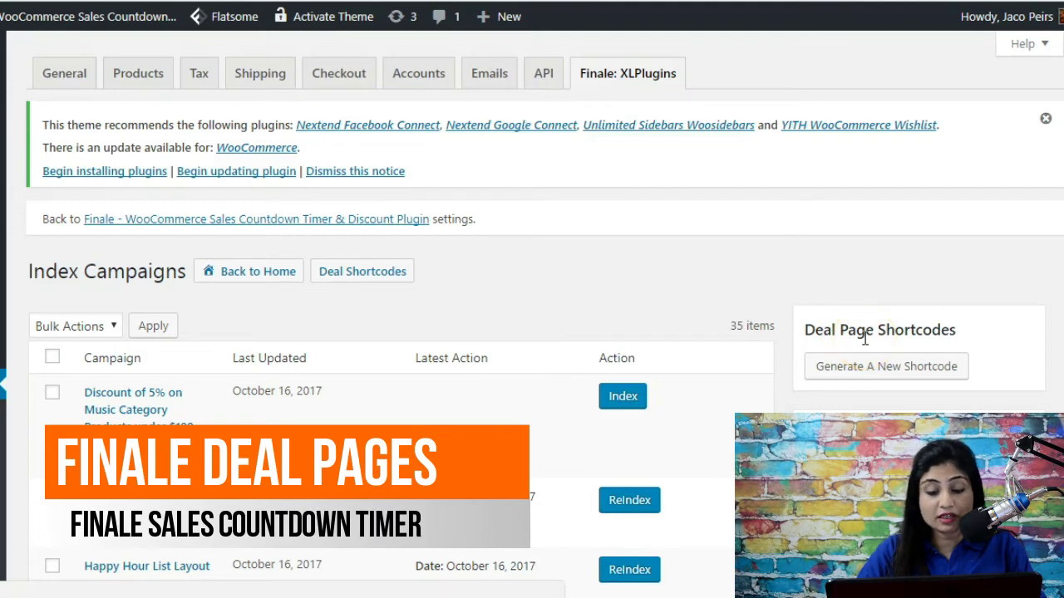
{"action": "left_click", "coordinate": [646, 402]}
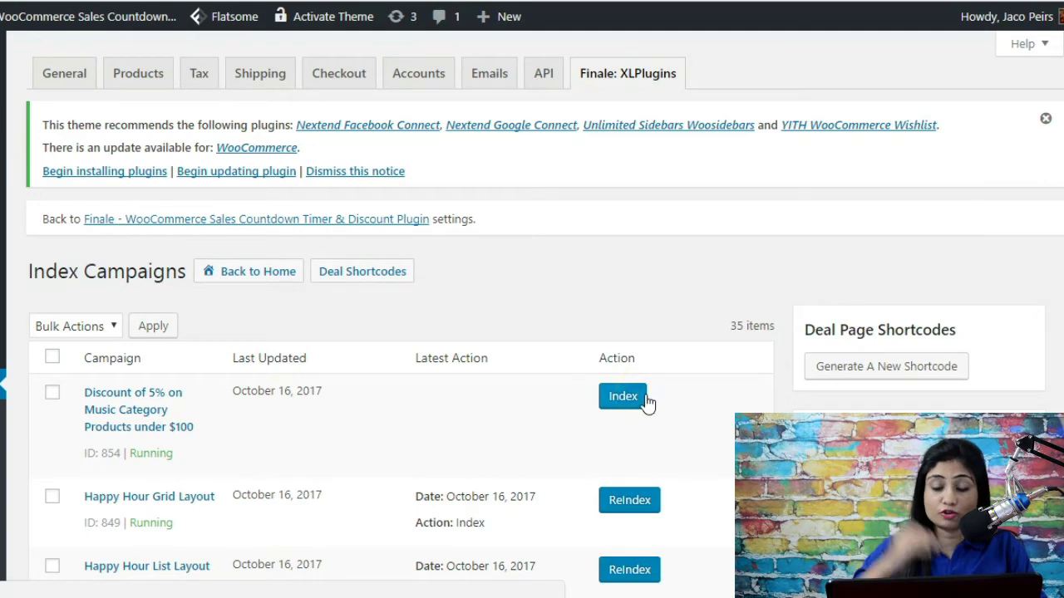
{"action": "left_click", "coordinate": [646, 402]}
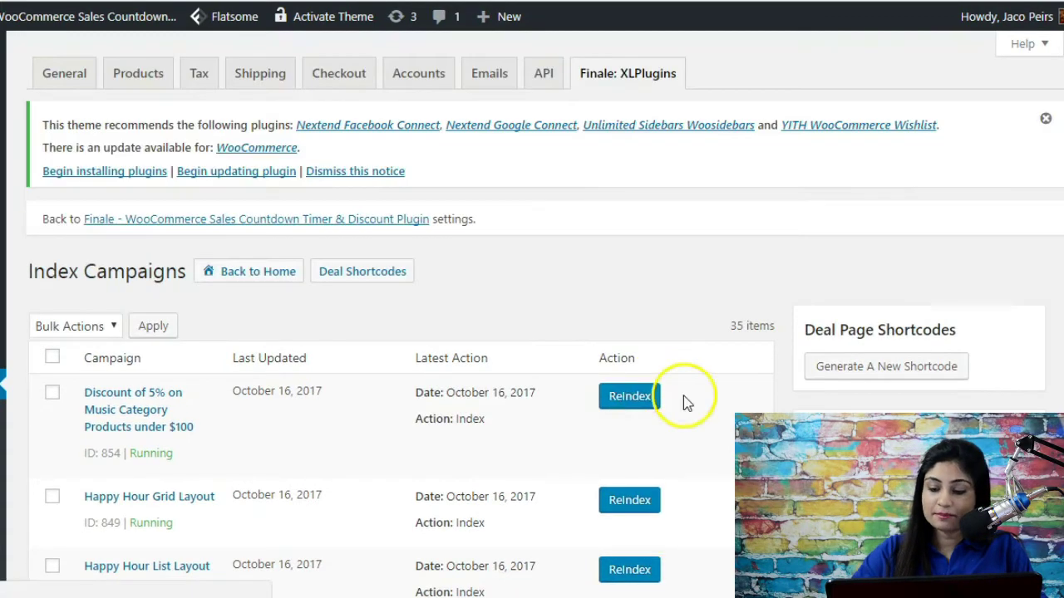
- Start a new deal shortcode and select the campaign "Discount of 5% on Music Category Products under $100" for it
{"action": "left_click", "coordinate": [854, 376]}
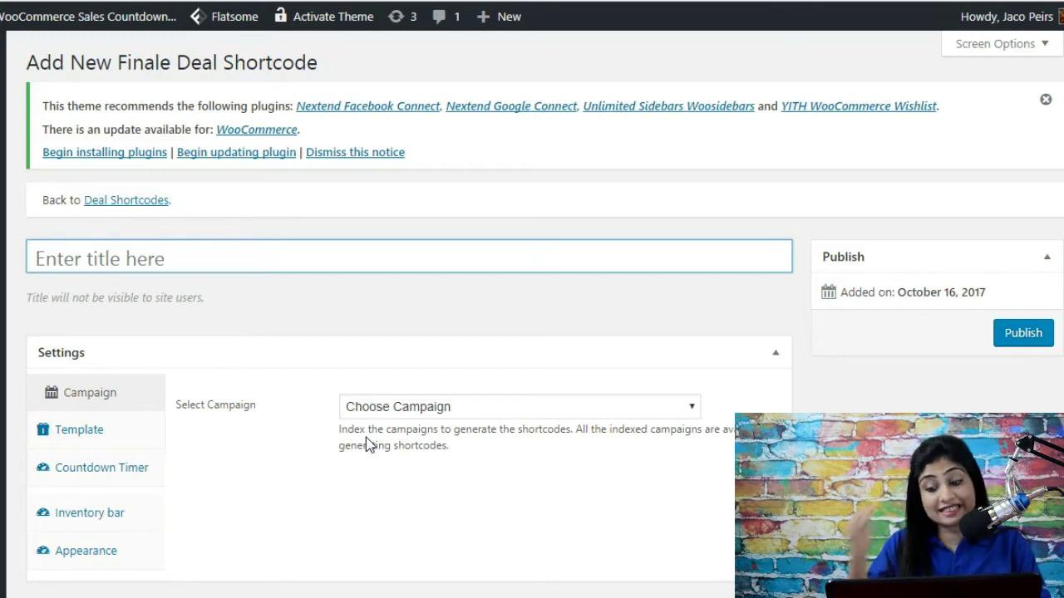
{"action": "type", "text": "C"}
{"action": "key", "text": "BackSpace"}
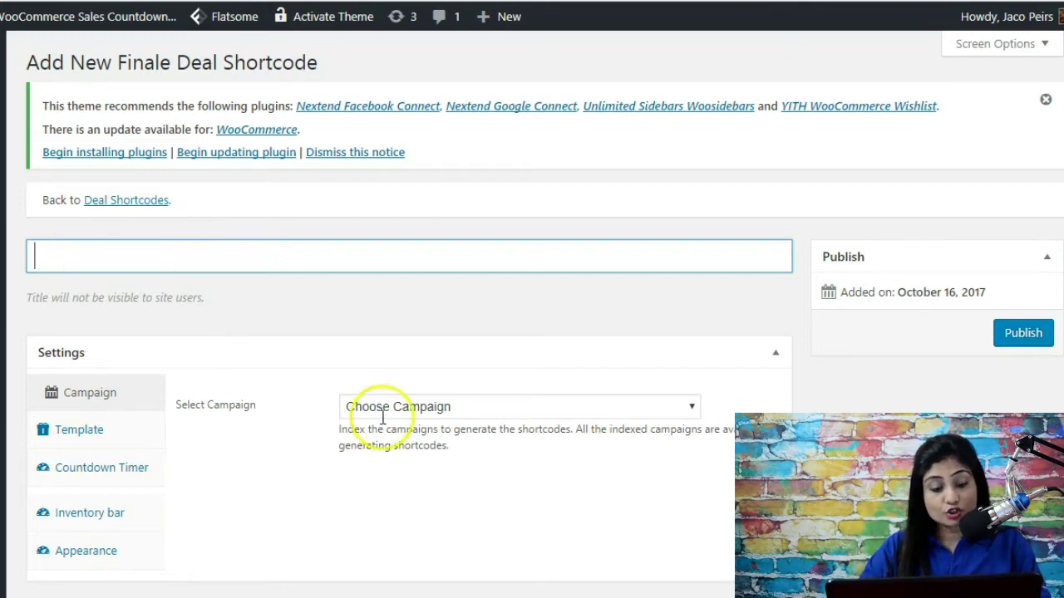
{"action": "left_click", "coordinate": [403, 407]}
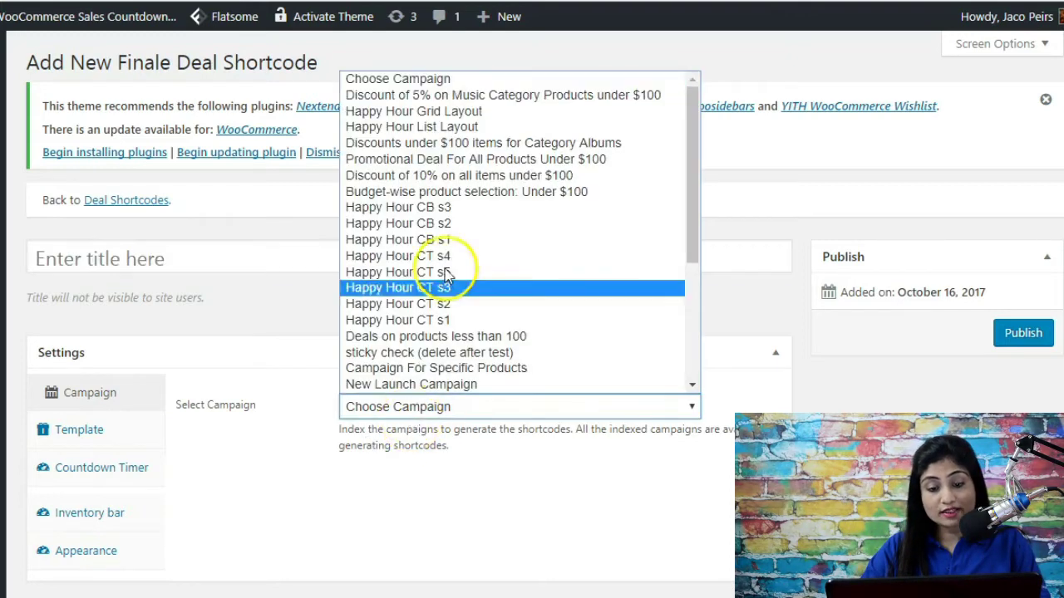
{"action": "left_click", "coordinate": [475, 97]}
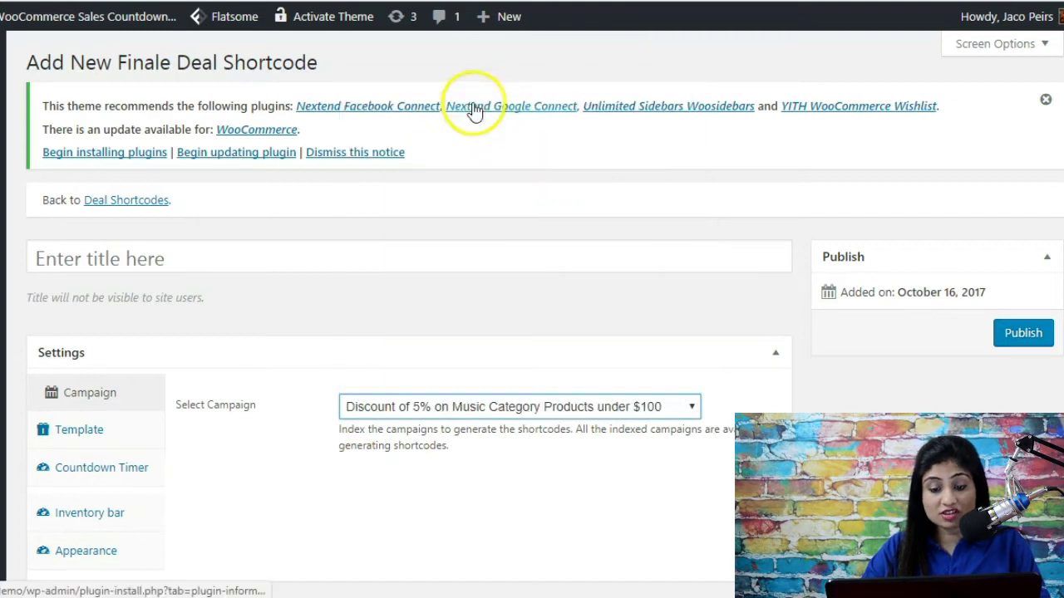
{"action": "left_click", "coordinate": [428, 360]}
{"action": "left_click", "coordinate": [430, 361]}
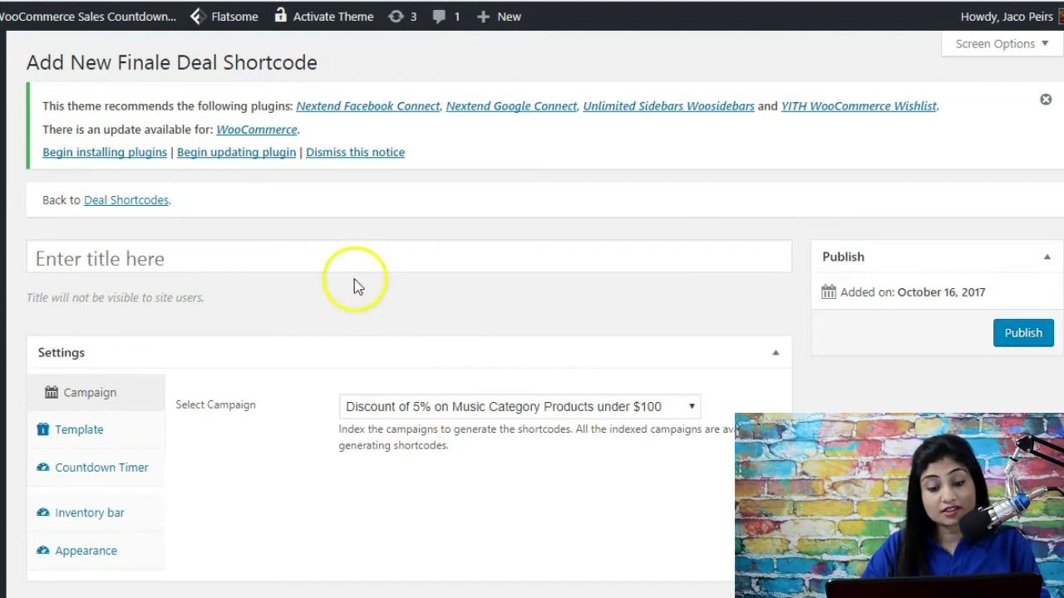
- Title the deal shortcode "Discount of 5% on Music Category"
{"action": "left_click", "coordinate": [374, 258]}
{"action": "type", "text": "Discount "}
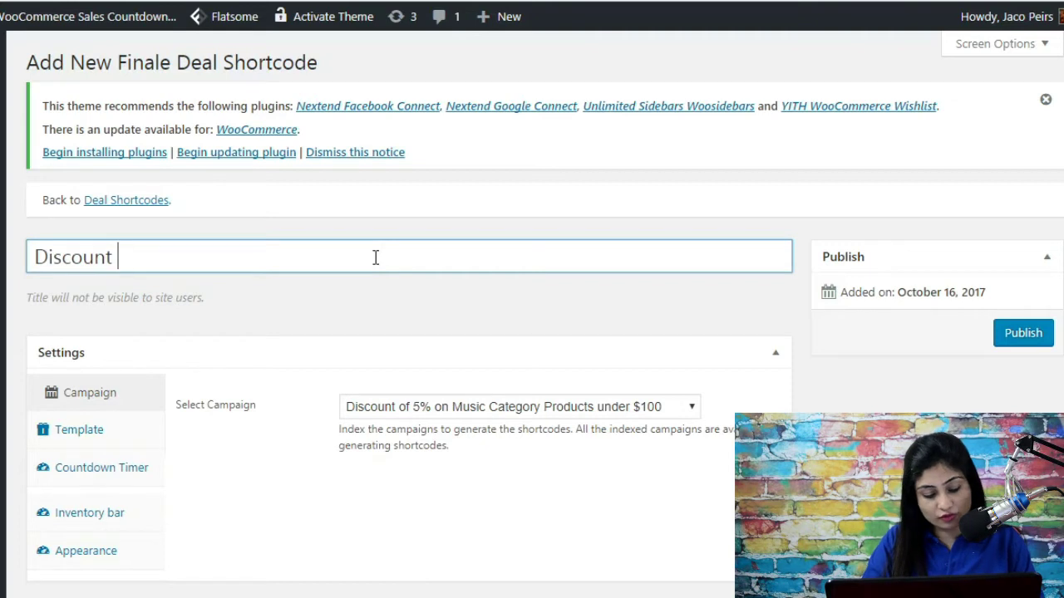
{"action": "type", "text": "of 5"}
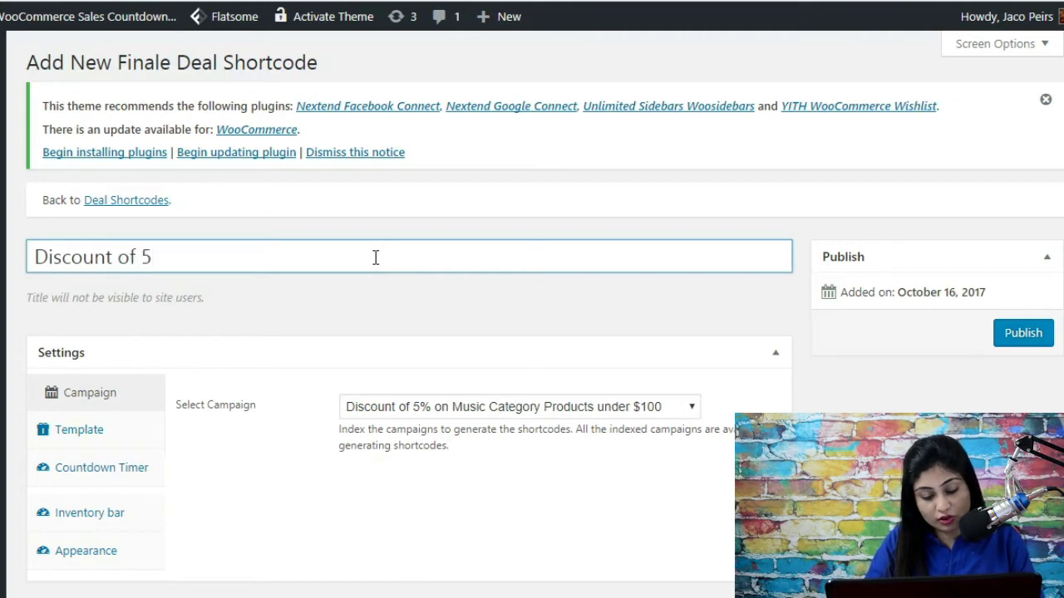
{"action": "type", "text": "% on Mu"}
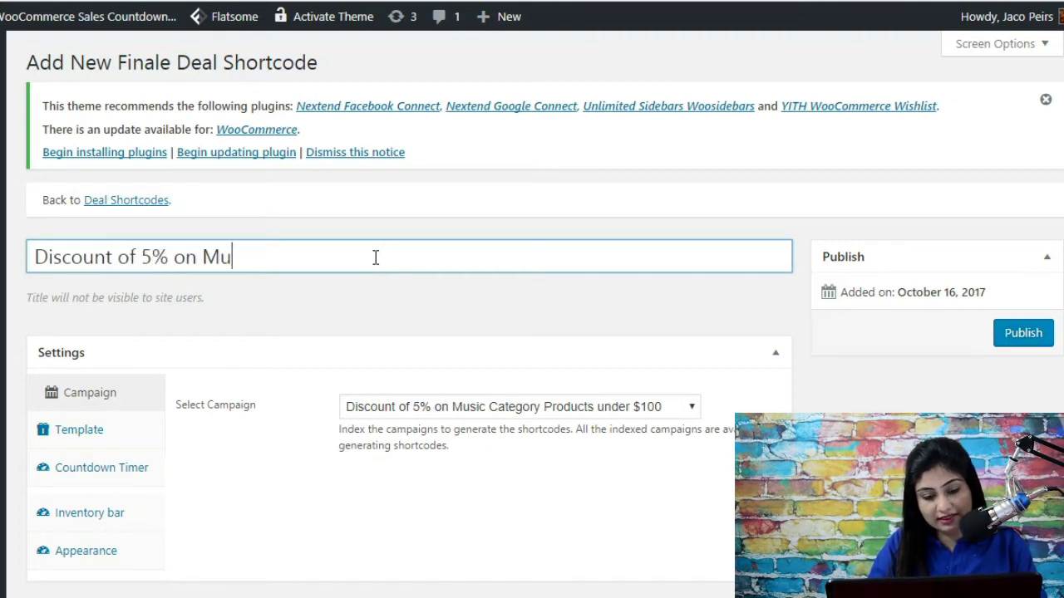
{"action": "type", "text": "sic Catego"}
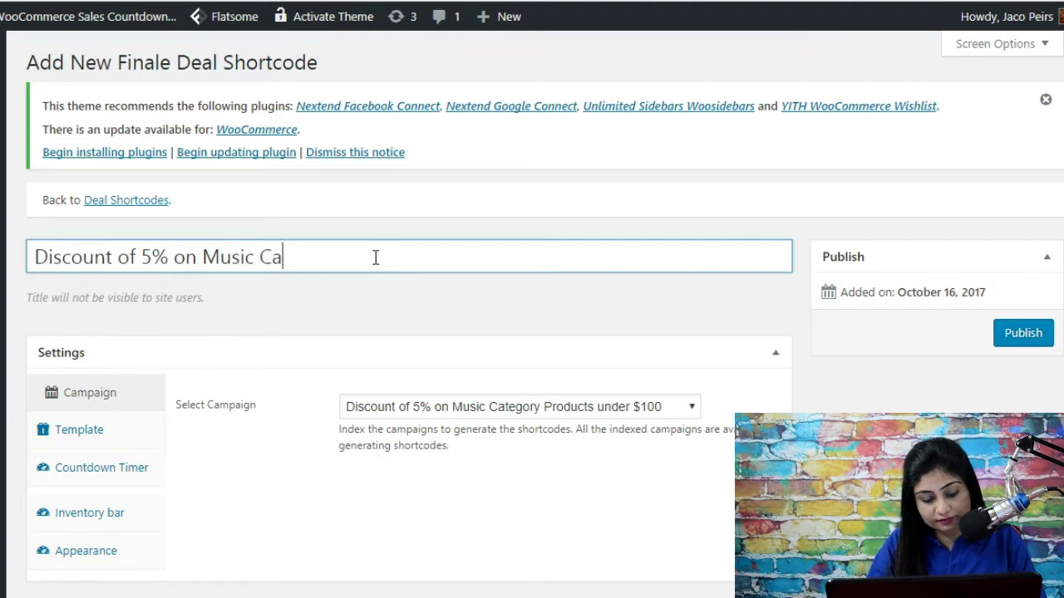
{"action": "key", "text": "BackSpace"}
{"action": "key", "text": "BackSpace"}
{"action": "type", "text": "gory"}
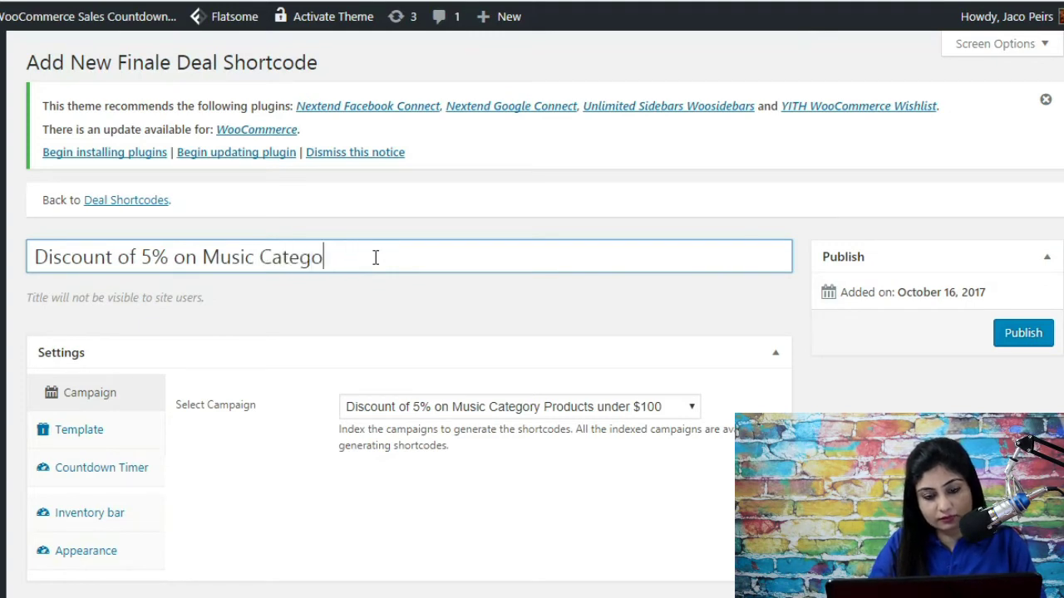
{"action": "left_click", "coordinate": [297, 323]}
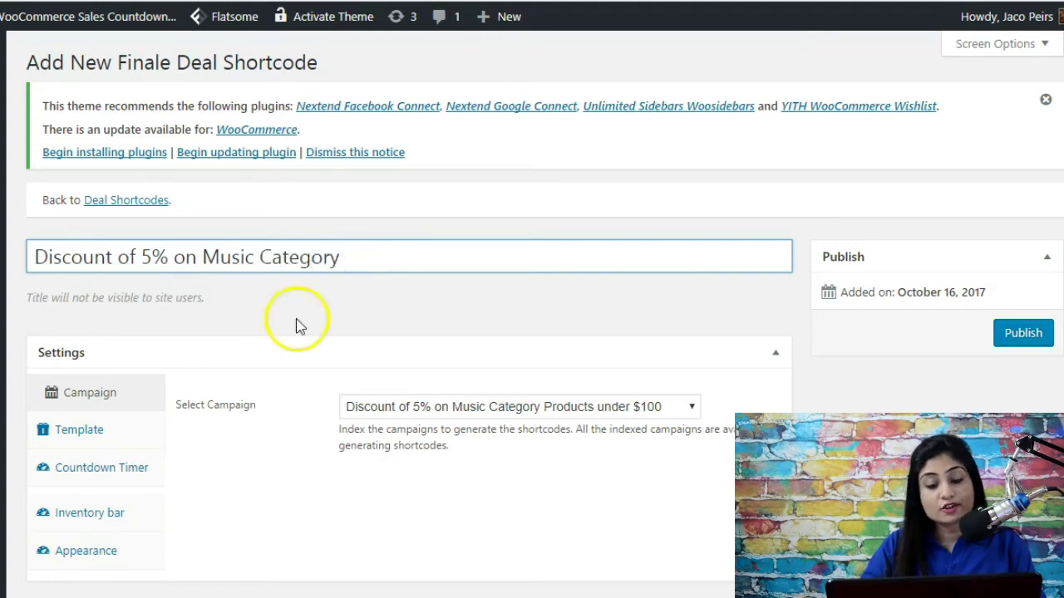
- Review the Grid layout's column sizes and designs in the template settings, and set the template layout to List
{"action": "left_click", "coordinate": [122, 447]}
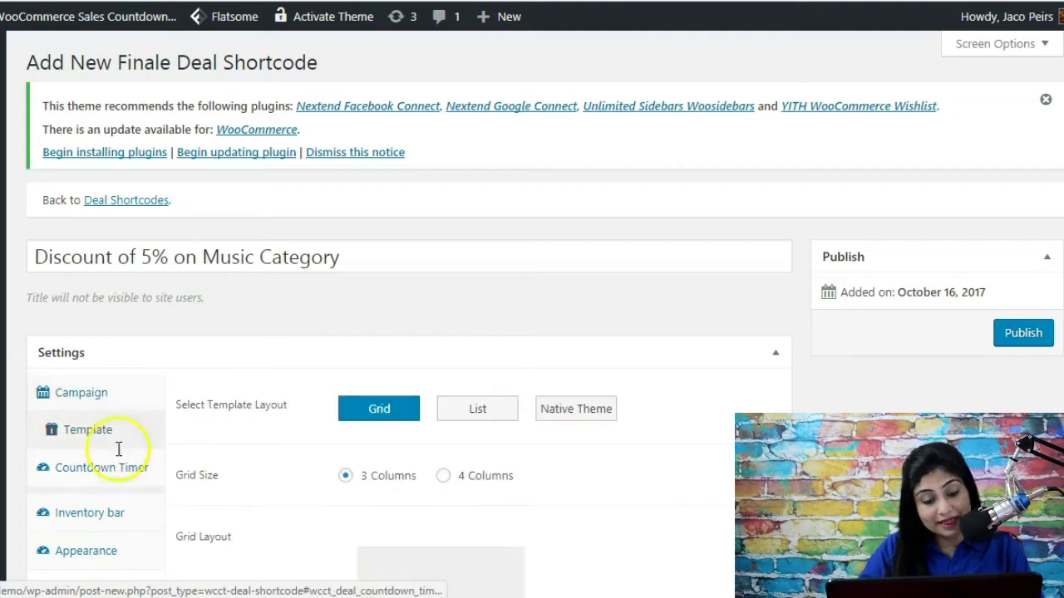
{"action": "left_click", "coordinate": [379, 409]}
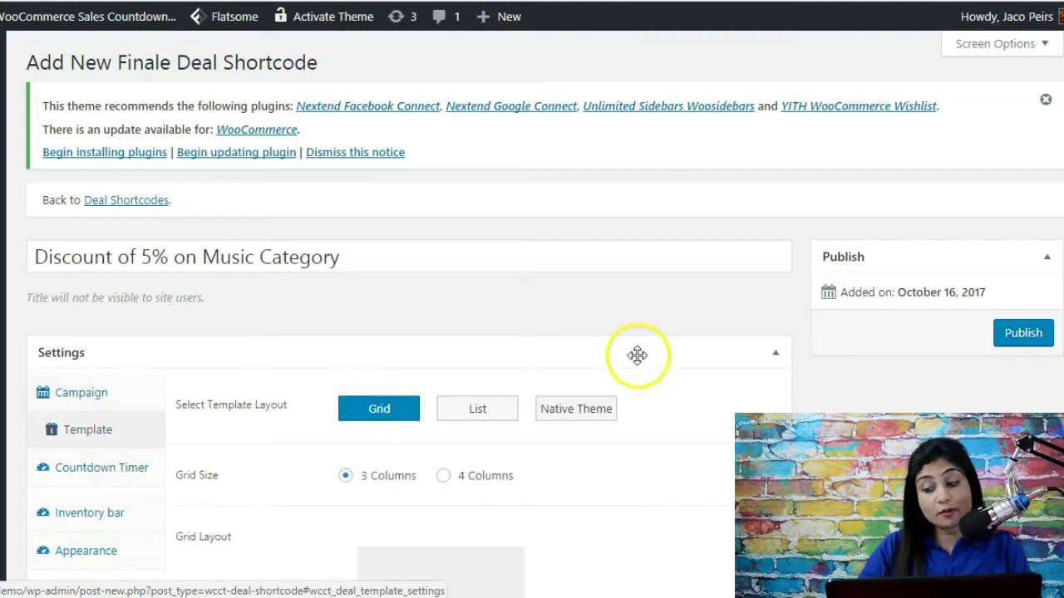
{"action": "scroll", "coordinate": [962, 265], "scroll_direction": "down", "scroll_amount": 3}
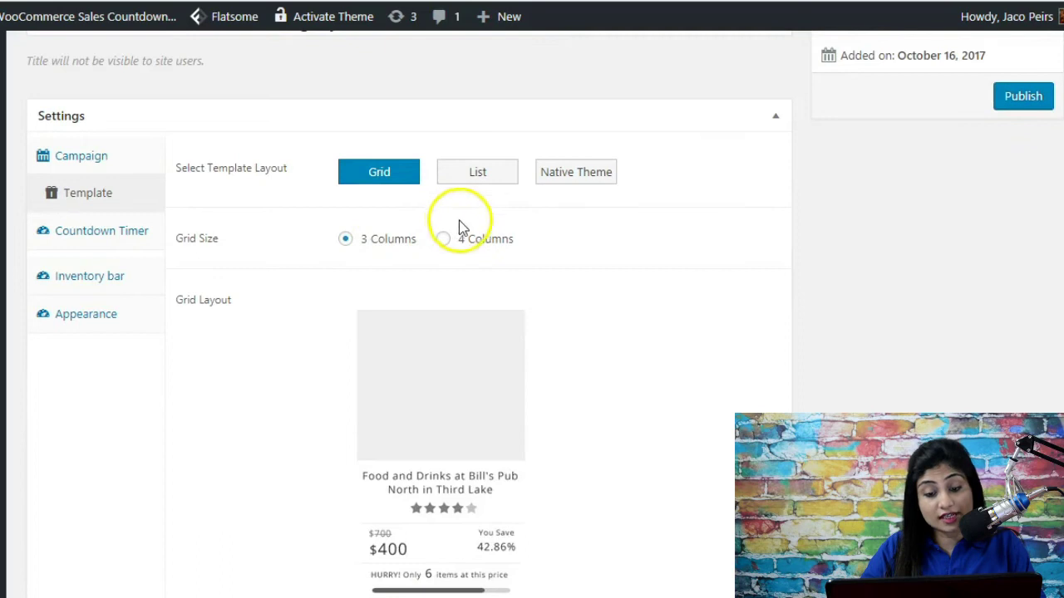
{"action": "left_click", "coordinate": [443, 240]}
{"action": "left_click", "coordinate": [406, 242]}
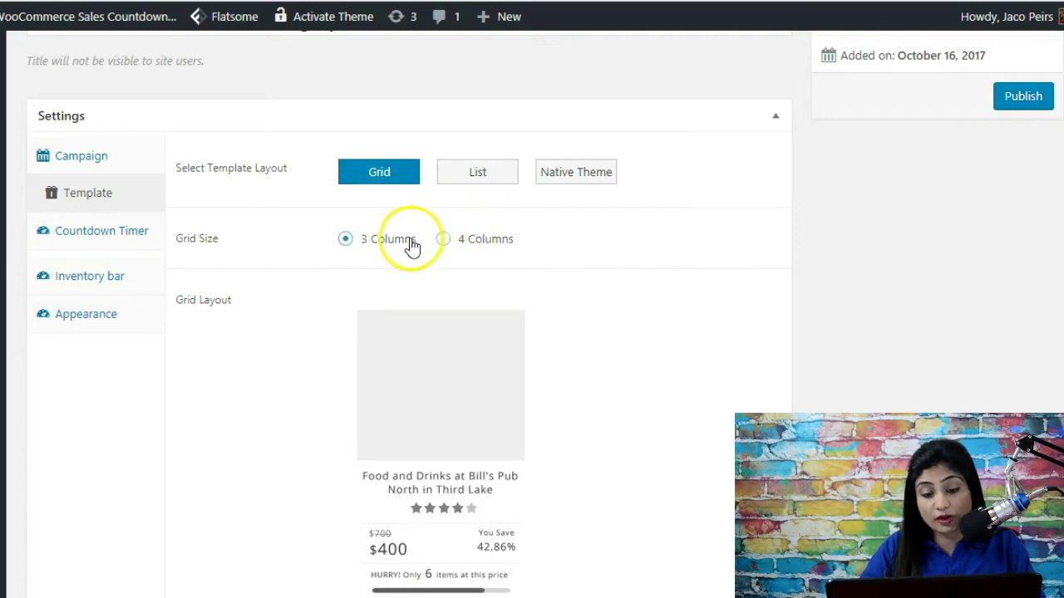
{"action": "scroll", "coordinate": [785, 318], "scroll_direction": "down", "scroll_amount": 4}
{"action": "scroll", "coordinate": [1055, 327], "scroll_direction": "up", "scroll_amount": 2}
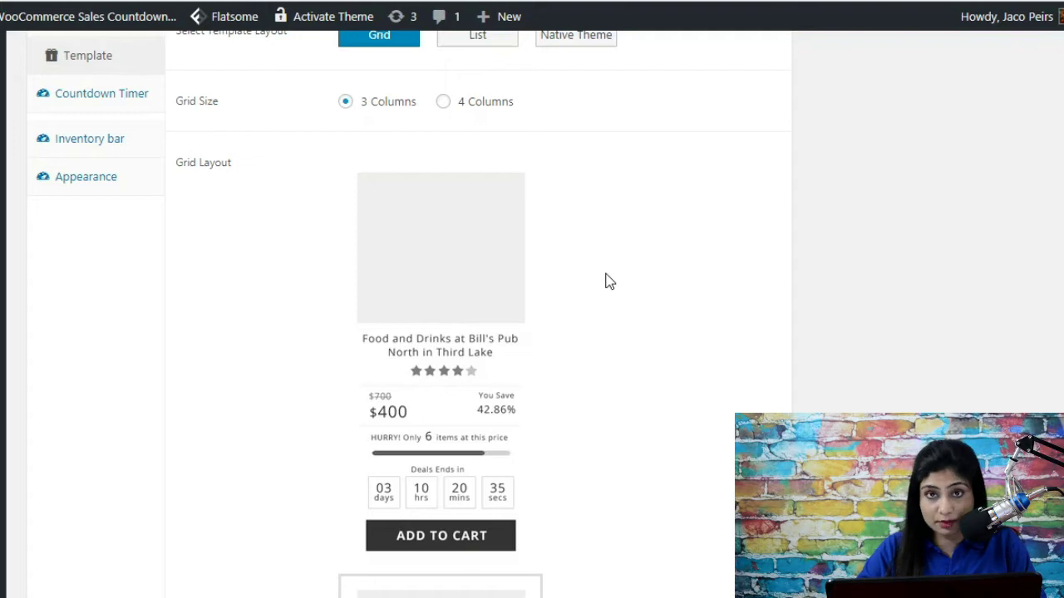
{"action": "scroll", "coordinate": [1005, 133], "scroll_direction": "up", "scroll_amount": 2}
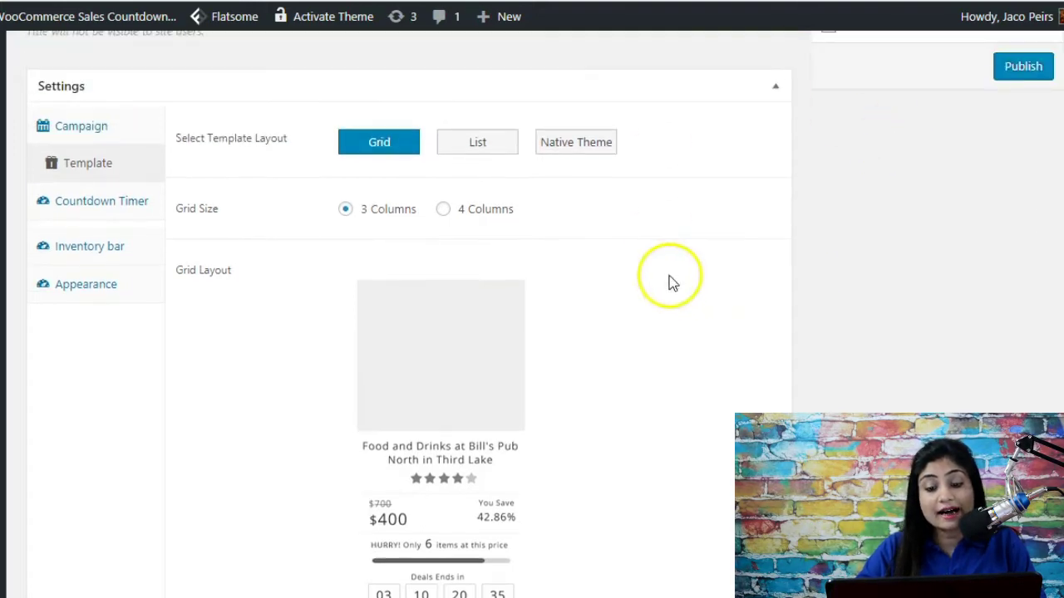
{"action": "left_click", "coordinate": [477, 152]}
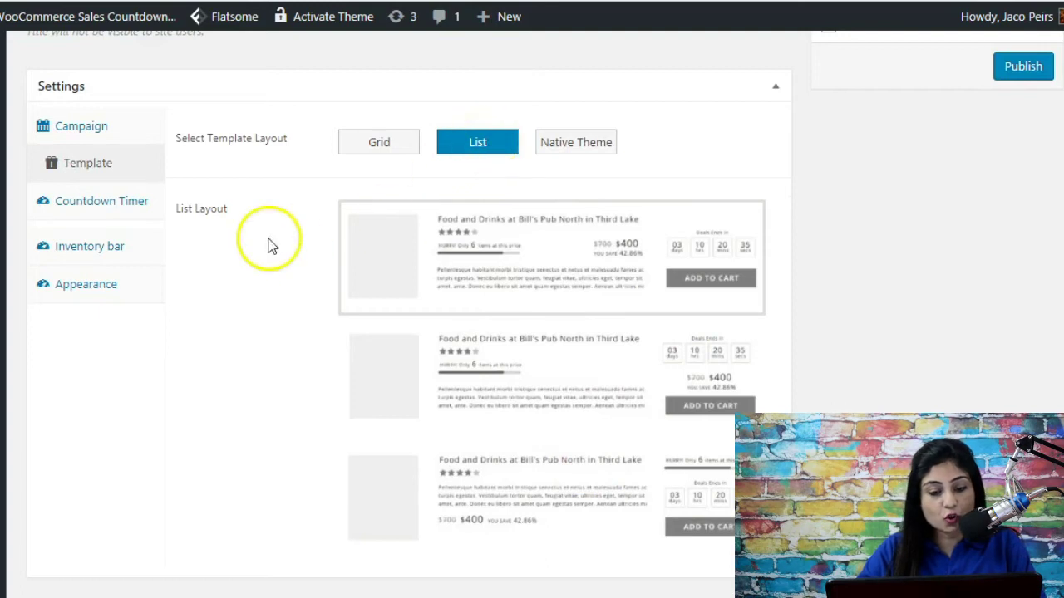
- Compare the skins for the shortcode's countdown timer and choose Square Ghost
{"action": "left_click", "coordinate": [135, 219]}
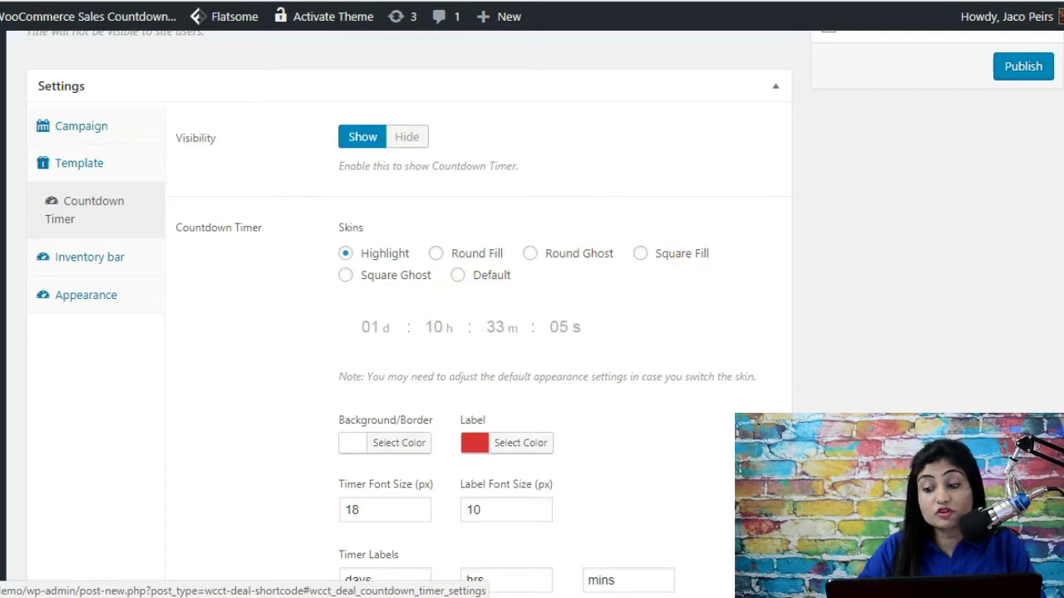
{"action": "scroll", "coordinate": [705, 254], "scroll_direction": "down", "scroll_amount": 1}
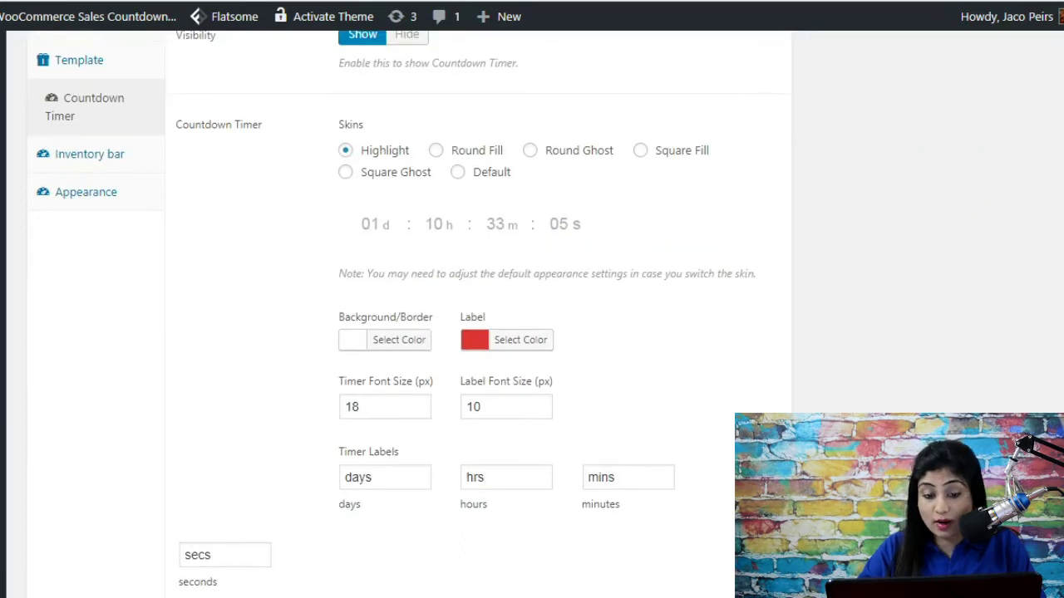
{"action": "scroll", "coordinate": [669, 150], "scroll_direction": "up", "scroll_amount": 1}
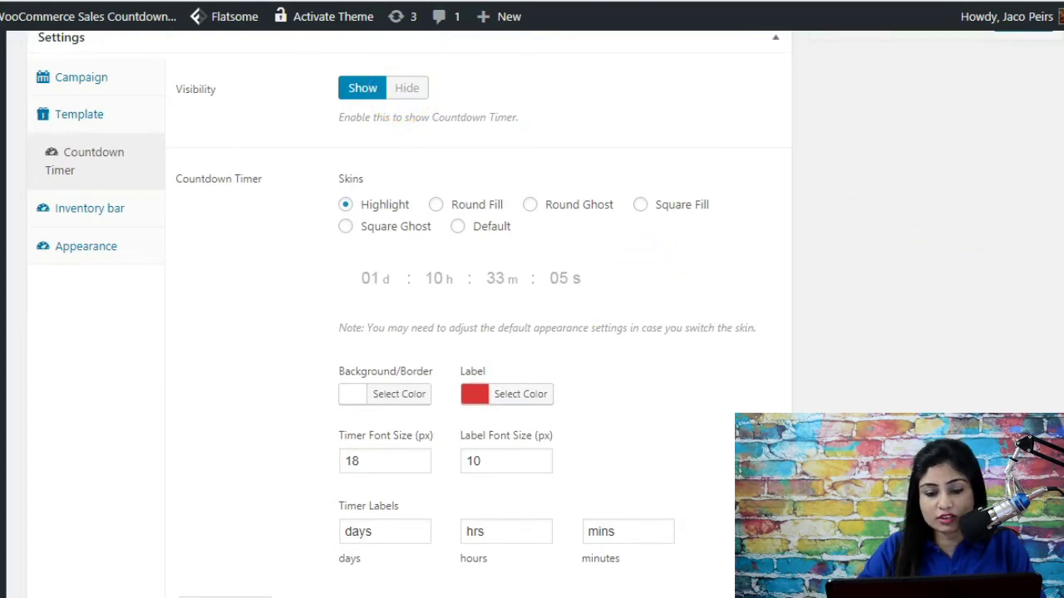
{"action": "scroll", "coordinate": [942, 277], "scroll_direction": "down", "scroll_amount": 1}
{"action": "scroll", "coordinate": [751, 234], "scroll_direction": "down", "scroll_amount": 1}
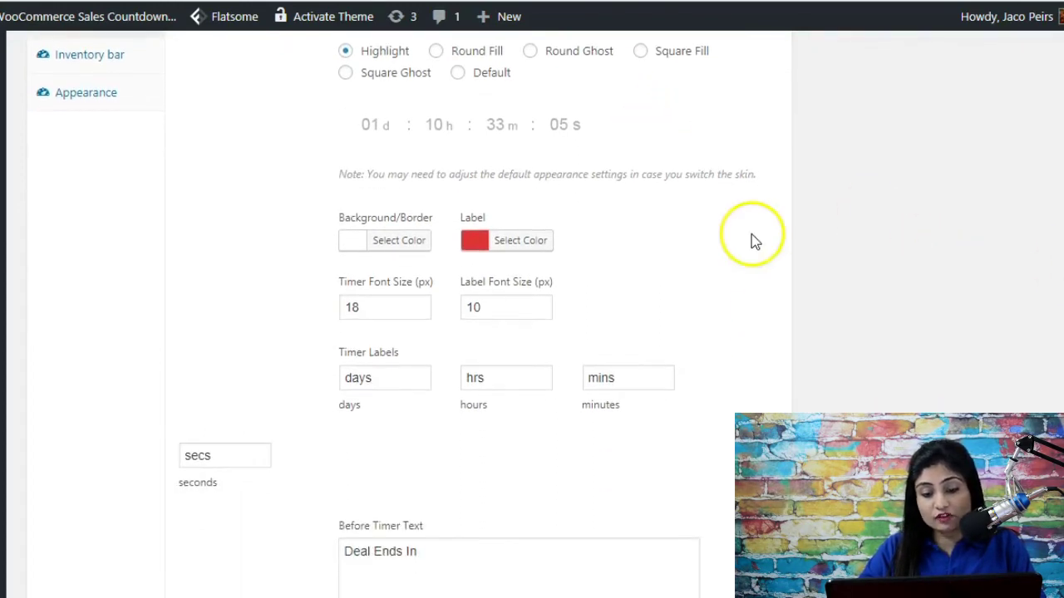
{"action": "left_click", "coordinate": [652, 52]}
{"action": "left_click", "coordinate": [528, 52]}
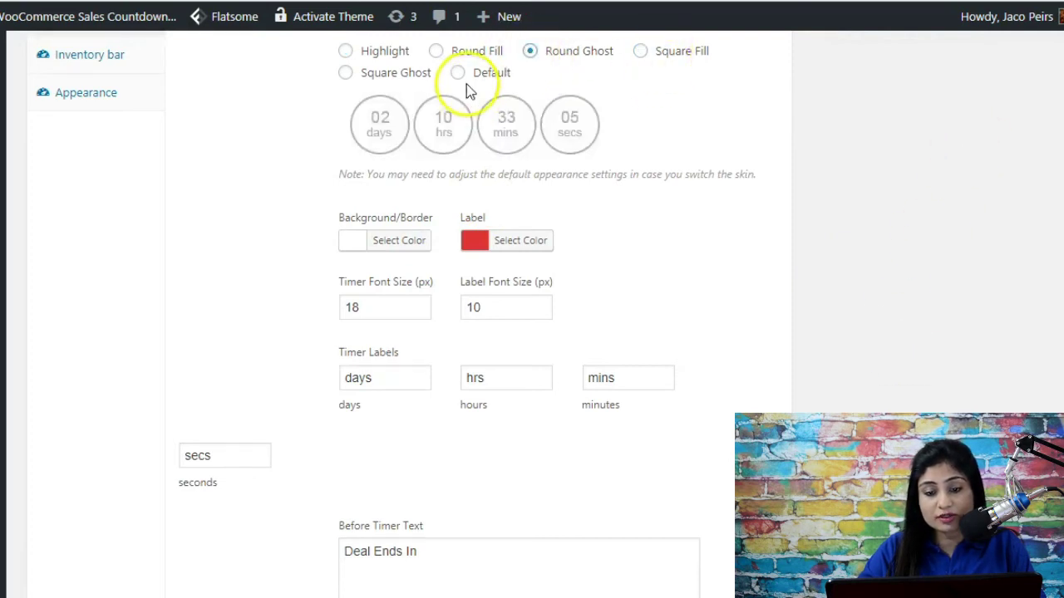
{"action": "left_click", "coordinate": [426, 76]}
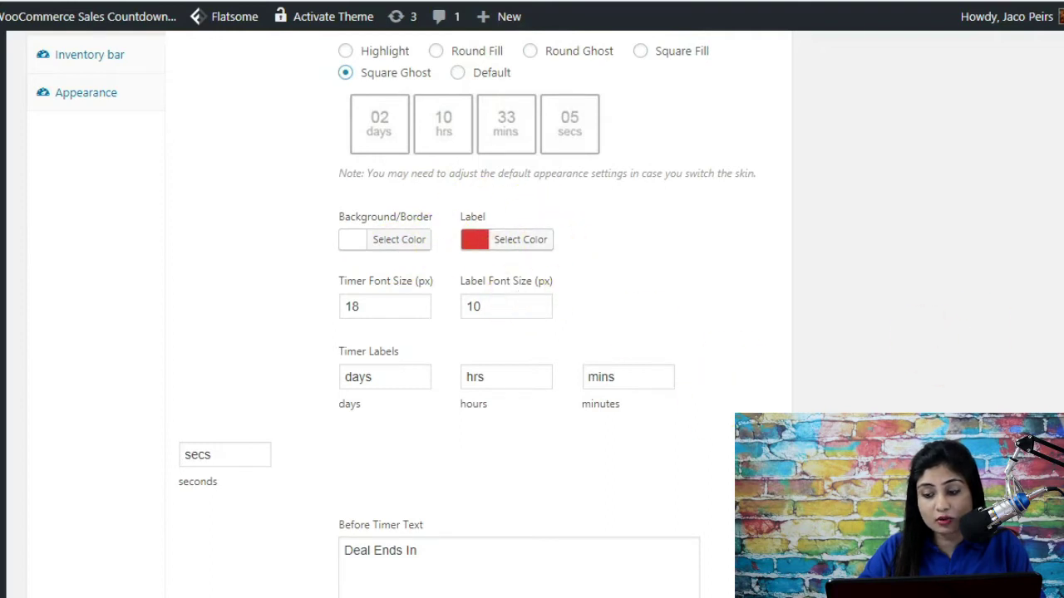
{"action": "scroll", "coordinate": [395, 315], "scroll_direction": "down", "scroll_amount": 2}
{"action": "scroll", "coordinate": [783, 388], "scroll_direction": "up", "scroll_amount": 2}
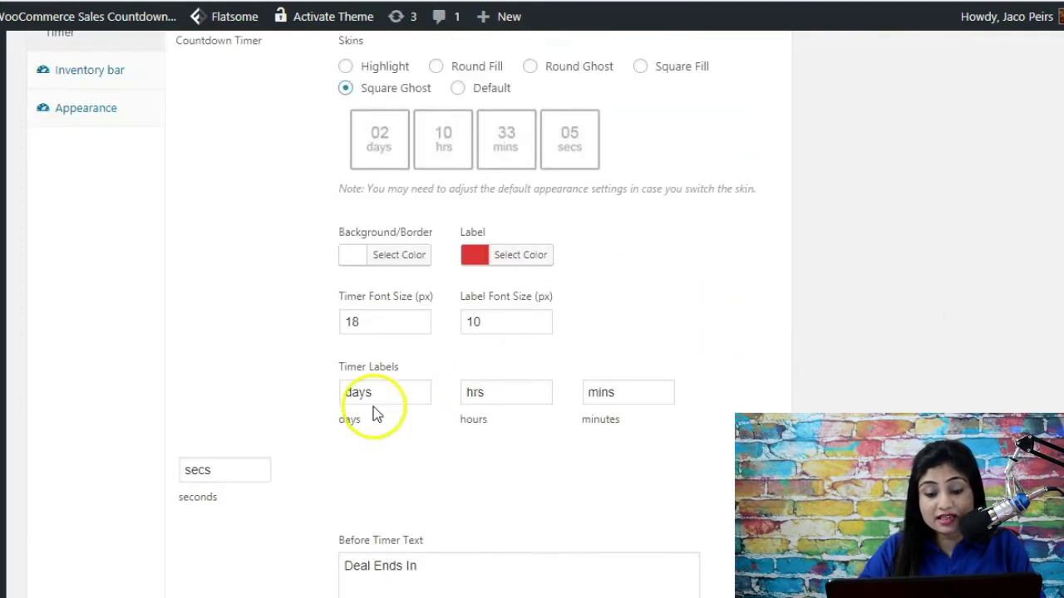
- Publish the deal shortcode and copy its generated shortcode text
{"action": "scroll", "coordinate": [1047, 349], "scroll_direction": "up", "scroll_amount": 5}
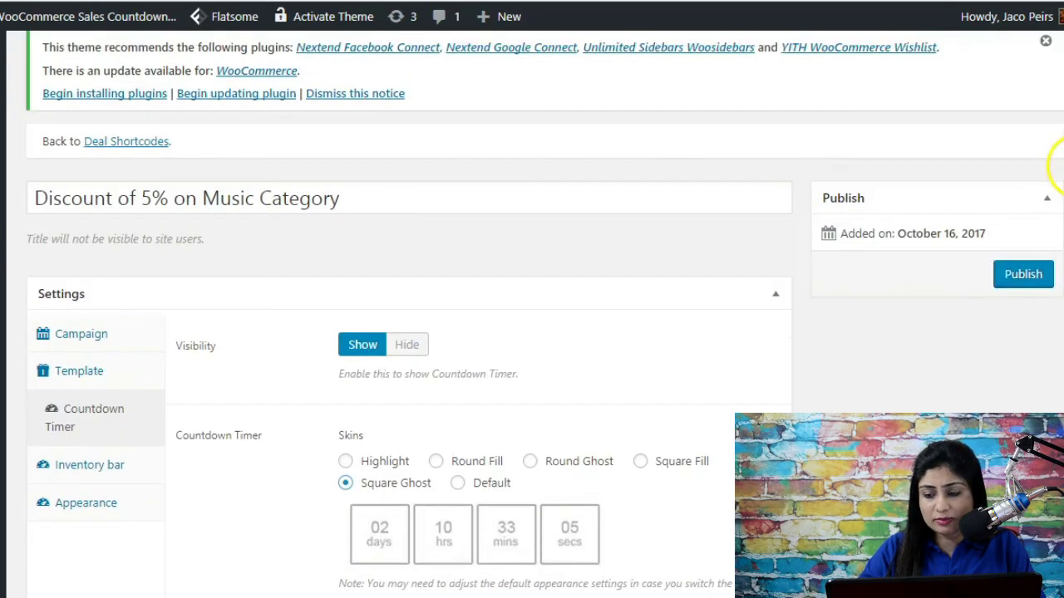
{"action": "left_click", "coordinate": [1014, 279]}
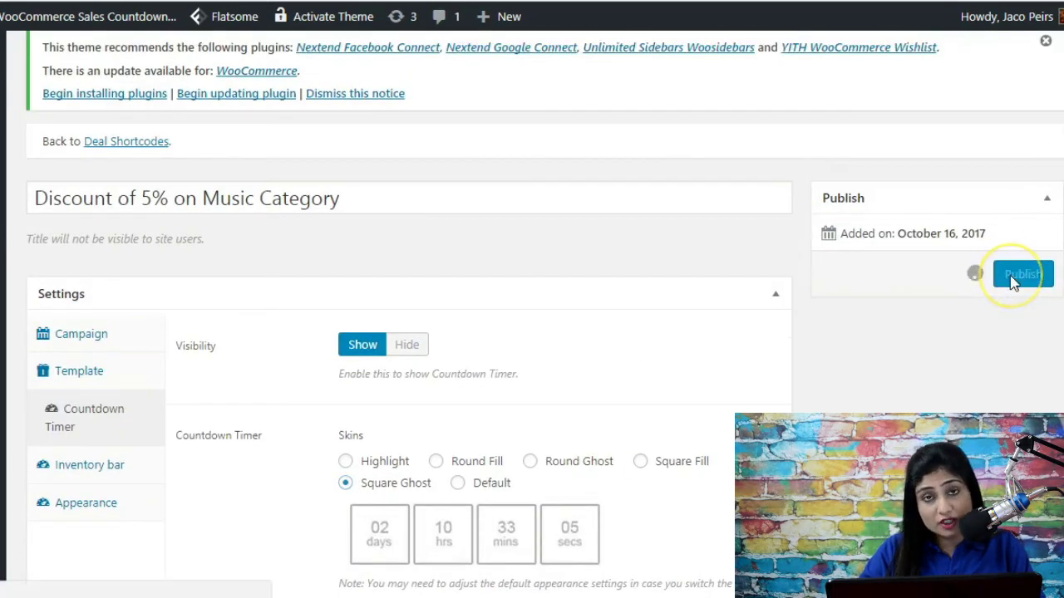
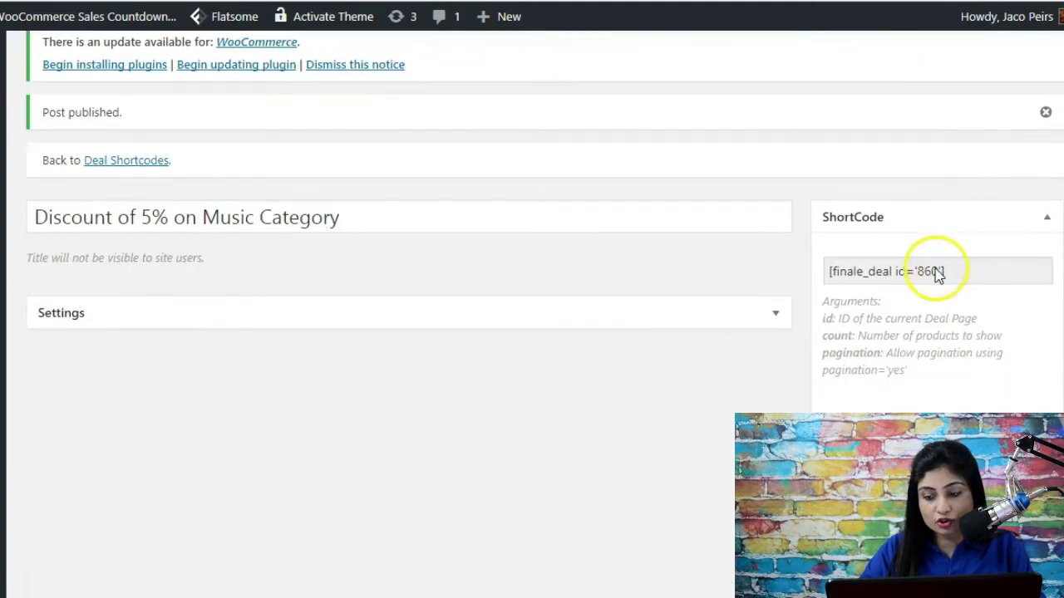
{"action": "left_click", "coordinate": [934, 274]}
{"action": "key", "text": "ctrl+c"}
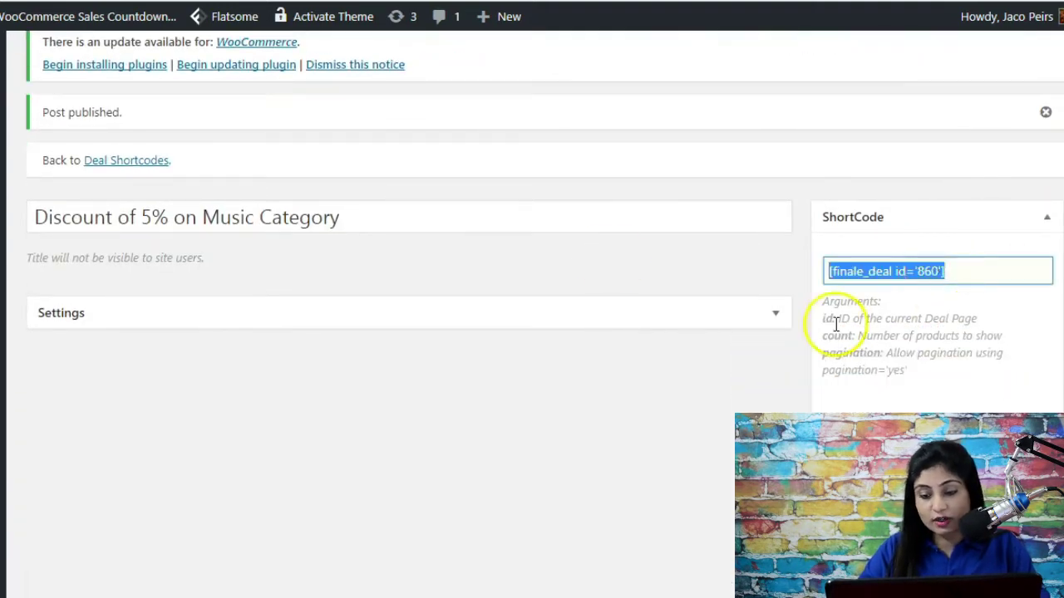
- Create a new page titled "Sale on Music Category" containing the shortcode [finale_deal id='860']
{"action": "mouse_move", "coordinate": [2, 74]}
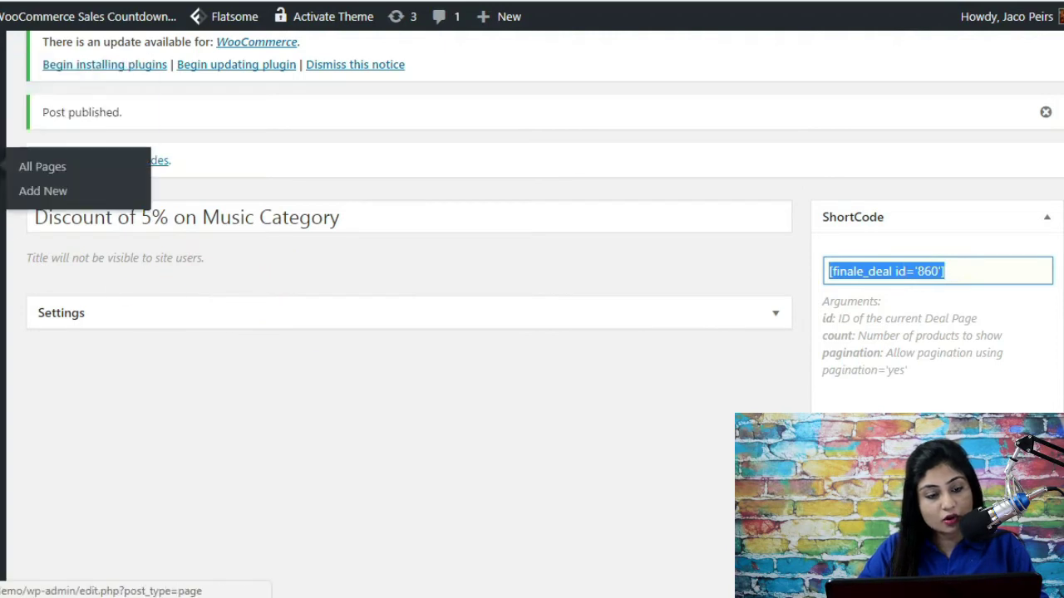
{"action": "right_click", "coordinate": [4, 170]}
{"action": "left_click", "coordinate": [33, 173]}
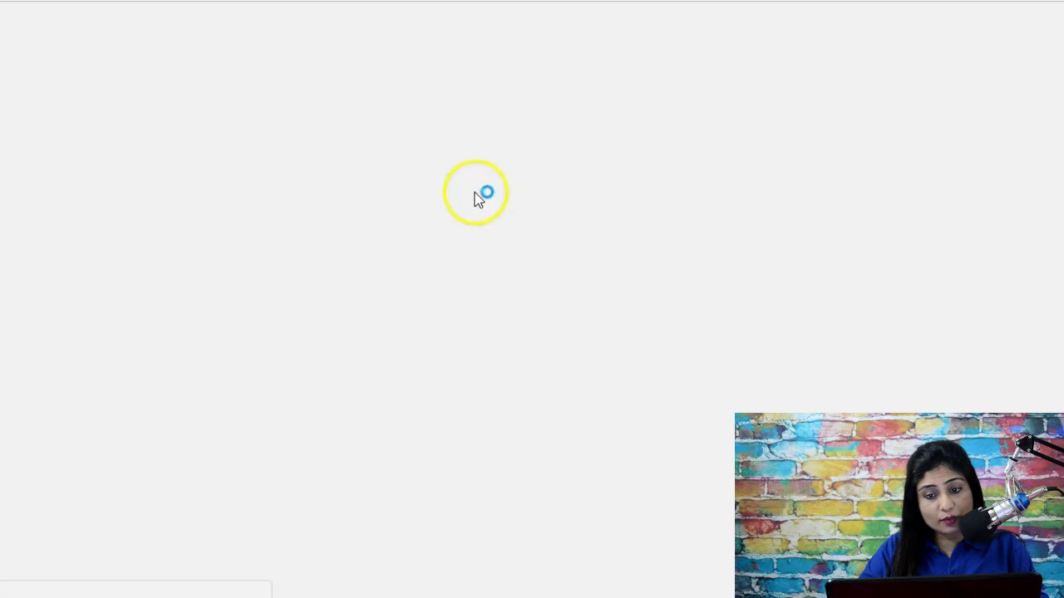
{"action": "key", "text": "ctrl+shift+Tab"}
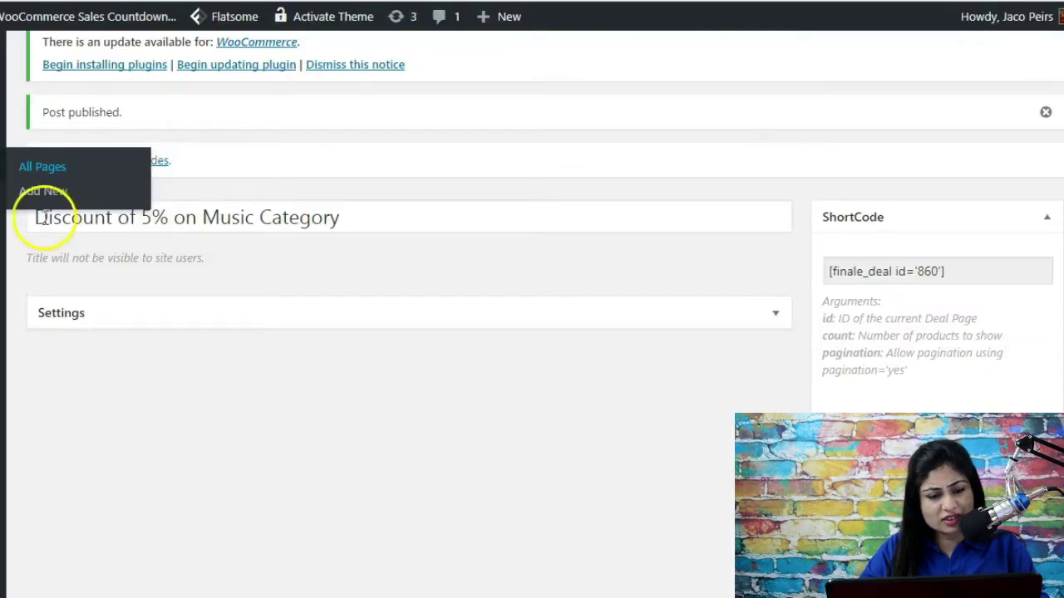
{"action": "left_click", "coordinate": [51, 192]}
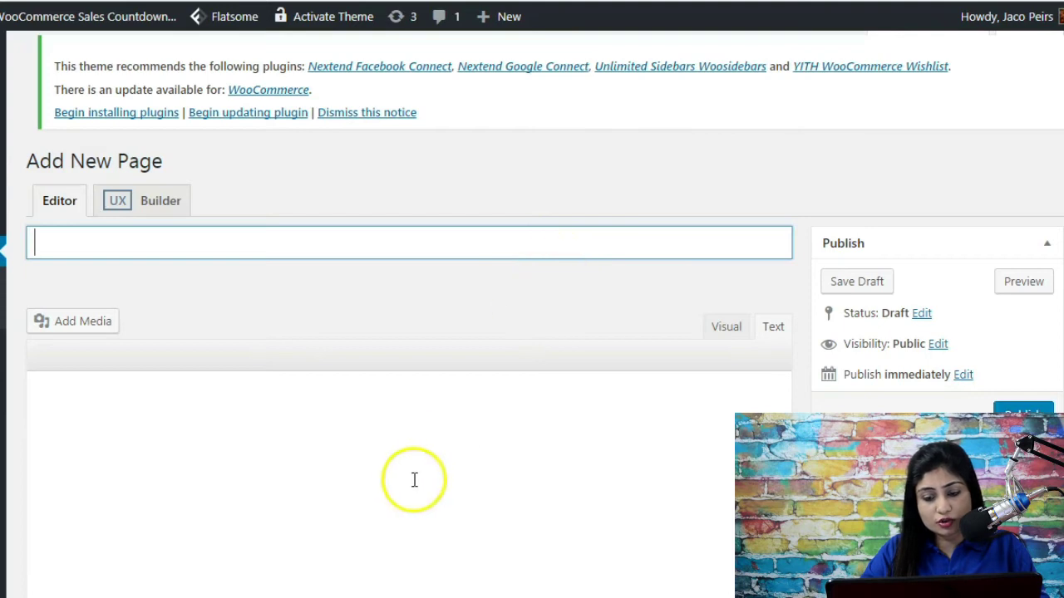
{"action": "left_click", "coordinate": [481, 401]}
{"action": "key", "text": "ctrl+v"}
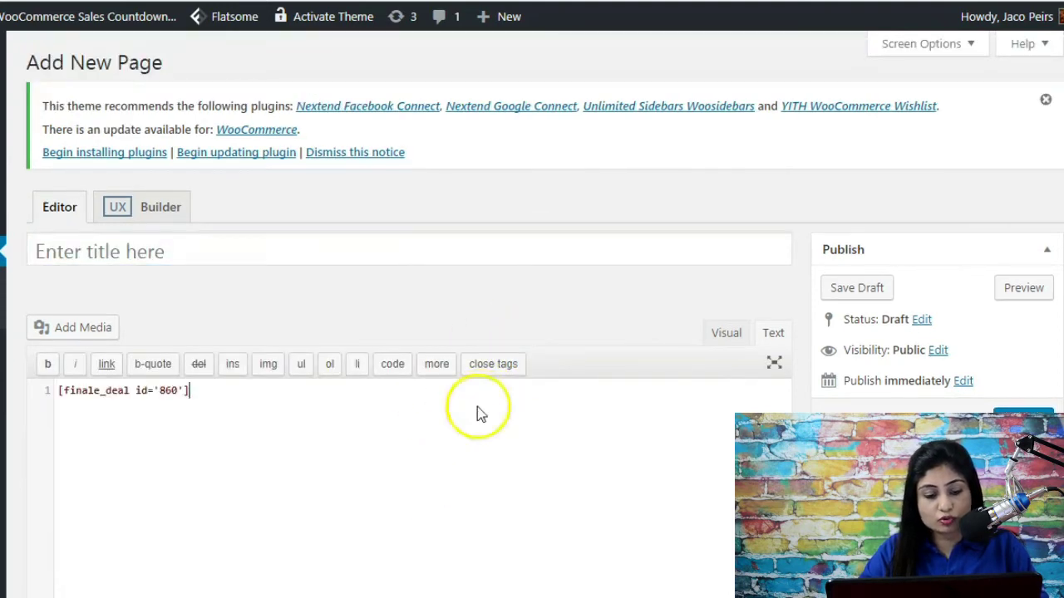
{"action": "left_click", "coordinate": [271, 258]}
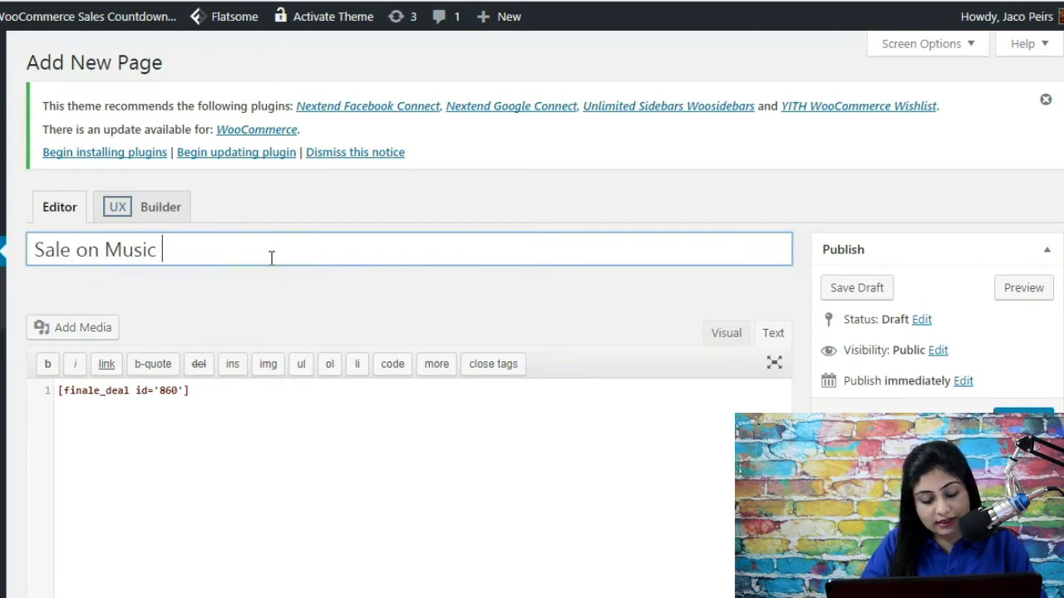
{"action": "left_click", "coordinate": [66, 392]}
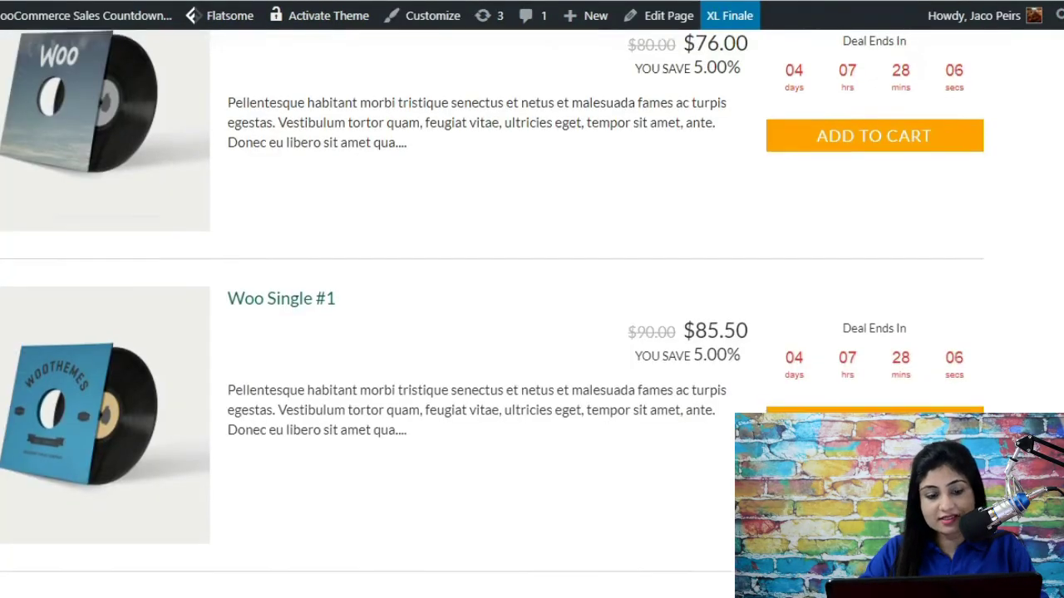
- Review the discounted products, their sale prices and their countdown timers on the published Music sale page
{"action": "scroll", "coordinate": [532, 332], "scroll_direction": "down", "scroll_amount": 1}
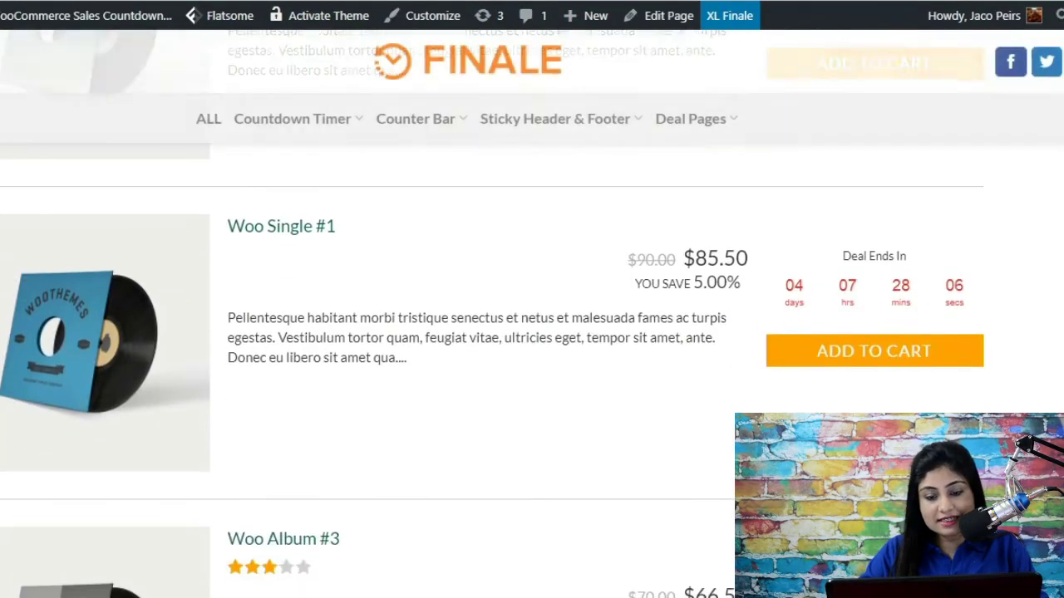
{"action": "scroll", "coordinate": [490, 370], "scroll_direction": "down", "scroll_amount": 6}
{"action": "scroll", "coordinate": [490, 370], "scroll_direction": "down", "scroll_amount": 6}
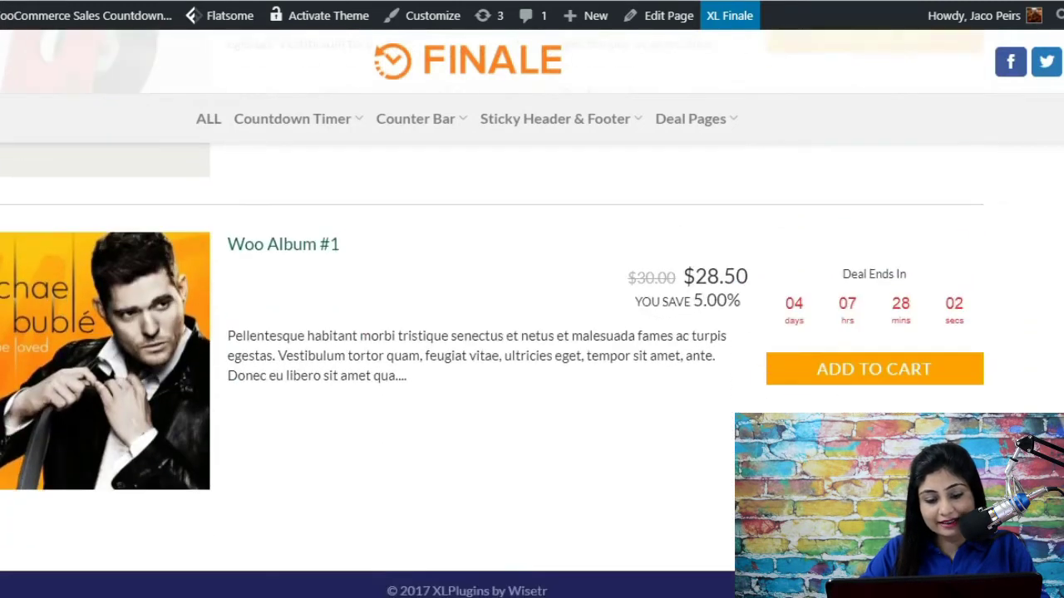
{"action": "scroll", "coordinate": [490, 370], "scroll_direction": "up", "scroll_amount": 4}
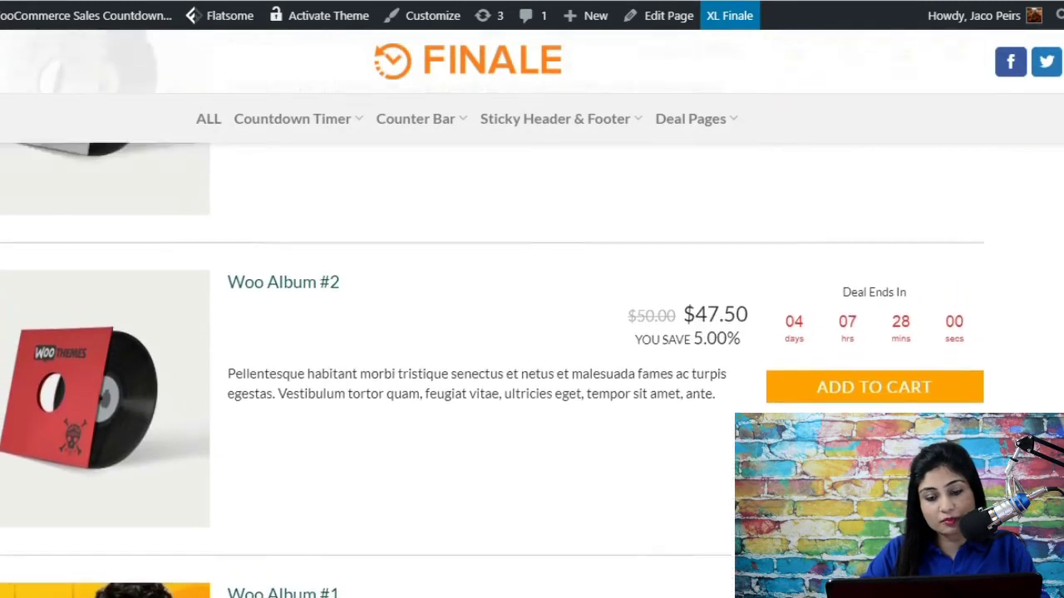
{"action": "scroll", "coordinate": [492, 372], "scroll_direction": "up", "scroll_amount": 5}
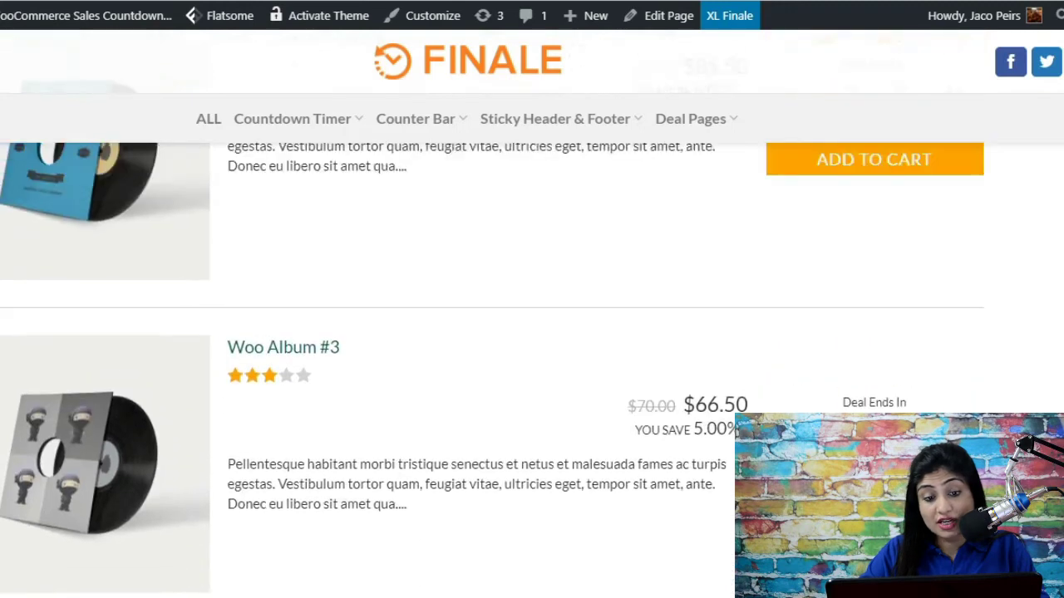
{"action": "scroll", "coordinate": [869, 213], "scroll_direction": "up", "scroll_amount": 2}
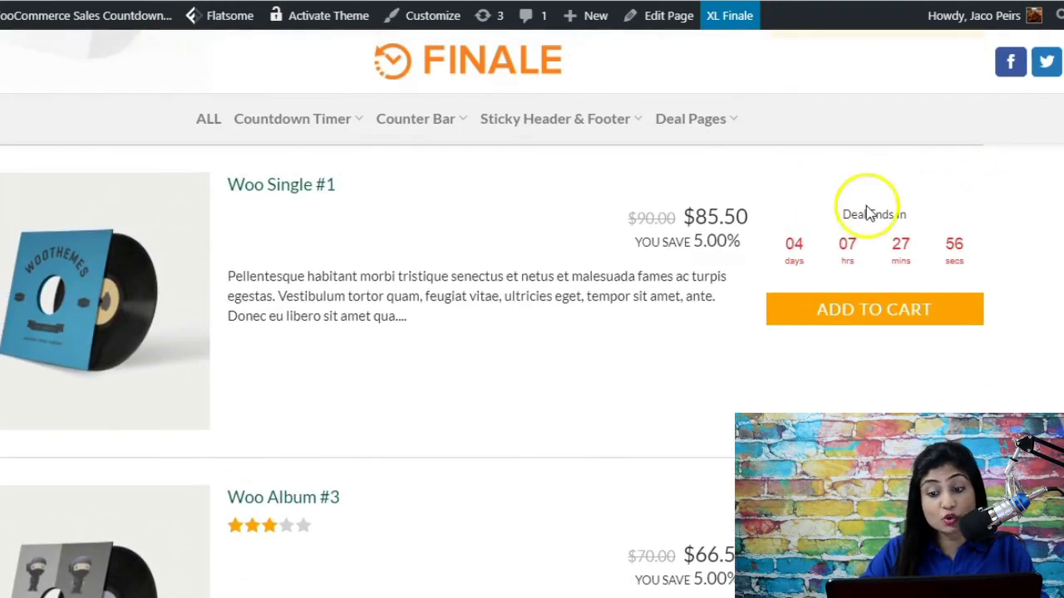
- Edit the Music sale page so its shortcode includes count='3' and pagination='yes', and update the page
{"action": "left_click", "coordinate": [678, 15]}
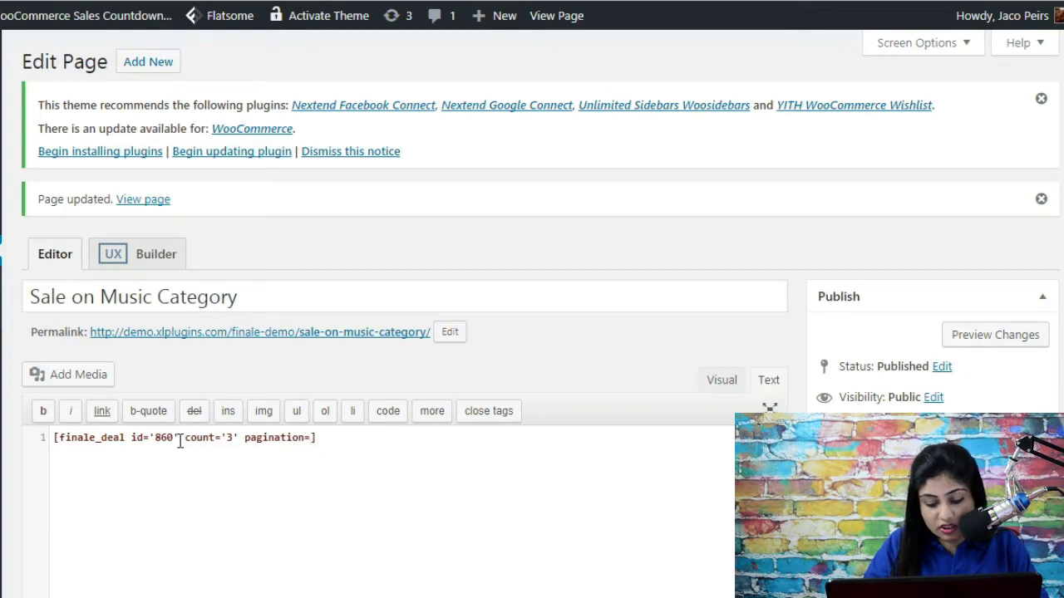
{"action": "left_click", "coordinate": [582, 505]}
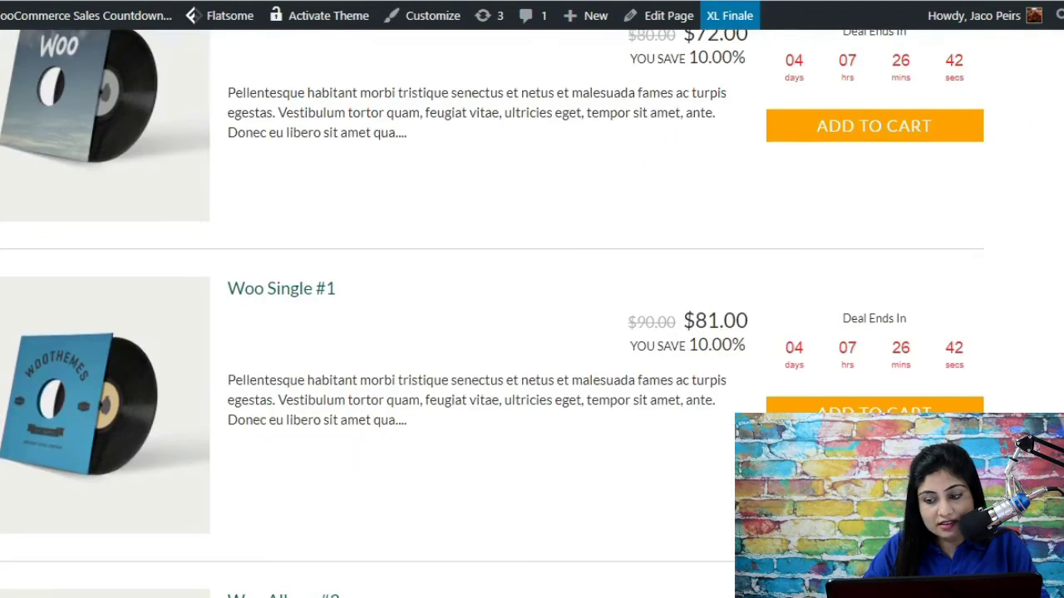
- Check the updated sale page's product list and its pagination, including the link to page 2
{"action": "scroll", "coordinate": [491, 333], "scroll_direction": "down", "scroll_amount": 6}
{"action": "scroll", "coordinate": [490, 333], "scroll_direction": "down", "scroll_amount": 2}
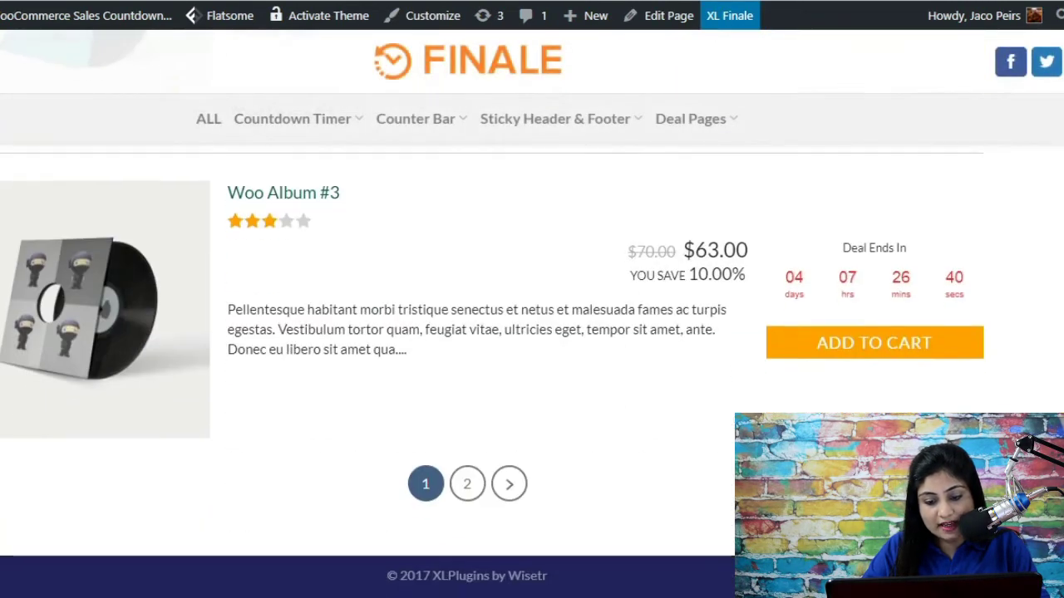
{"action": "left_click", "coordinate": [468, 495]}
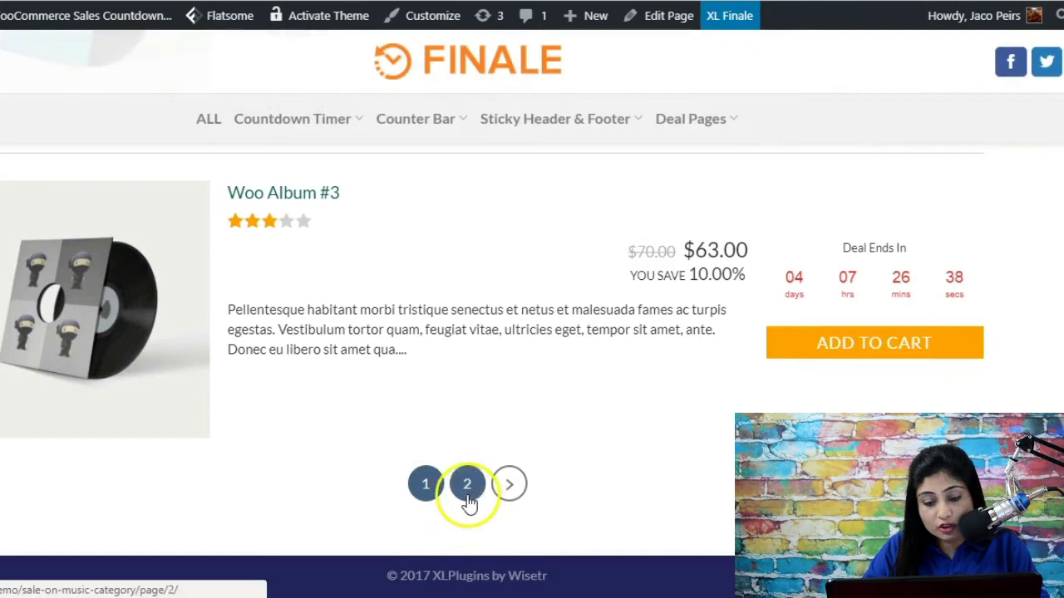
{"action": "scroll", "coordinate": [652, 496], "scroll_direction": "up", "scroll_amount": 3}
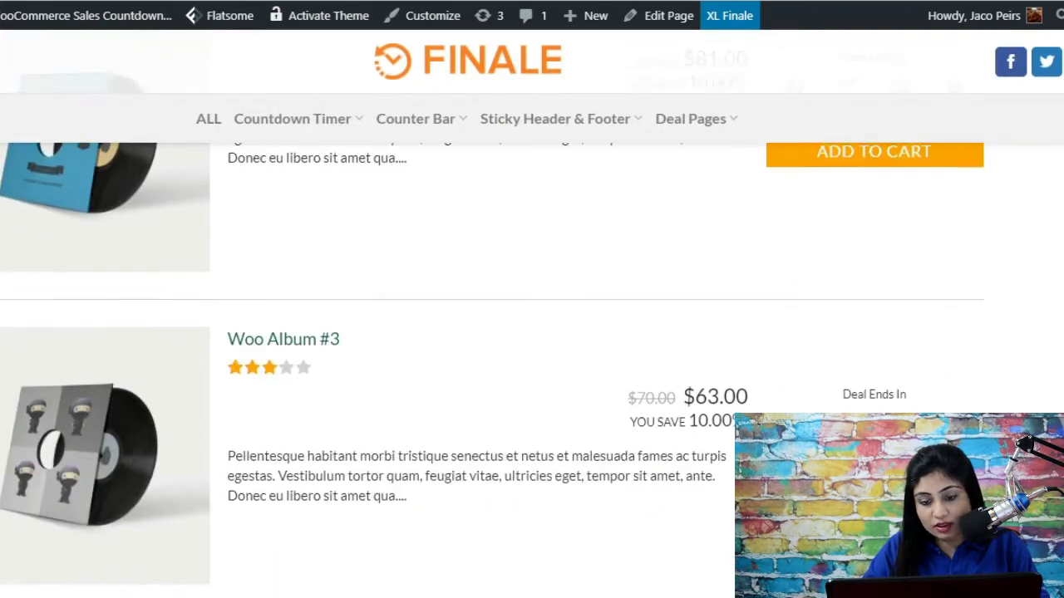
{"action": "scroll", "coordinate": [772, 211], "scroll_direction": "up", "scroll_amount": 2}
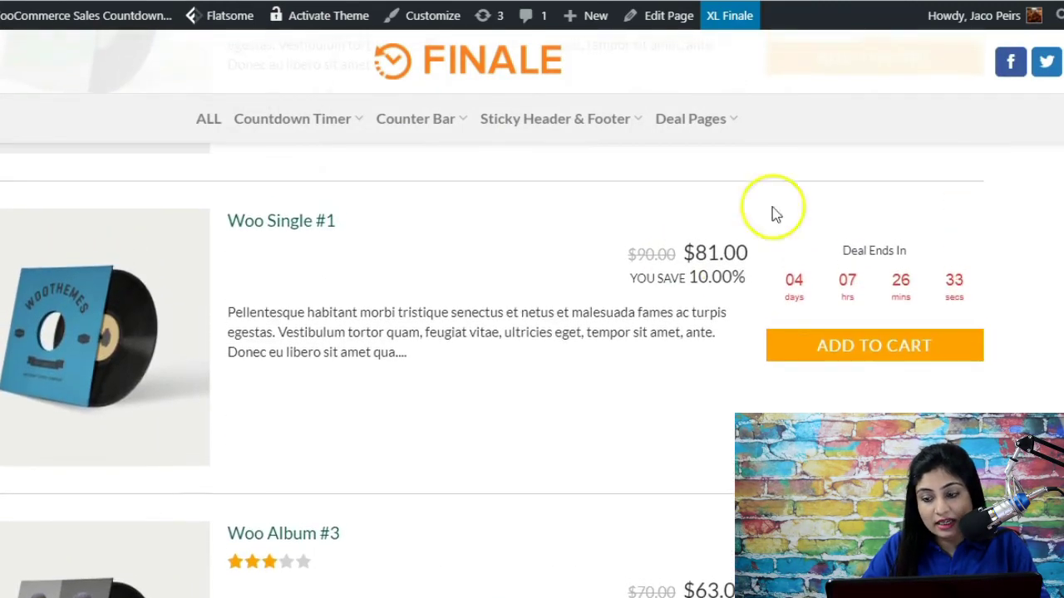
{"action": "scroll", "coordinate": [492, 315], "scroll_direction": "up", "scroll_amount": 1}
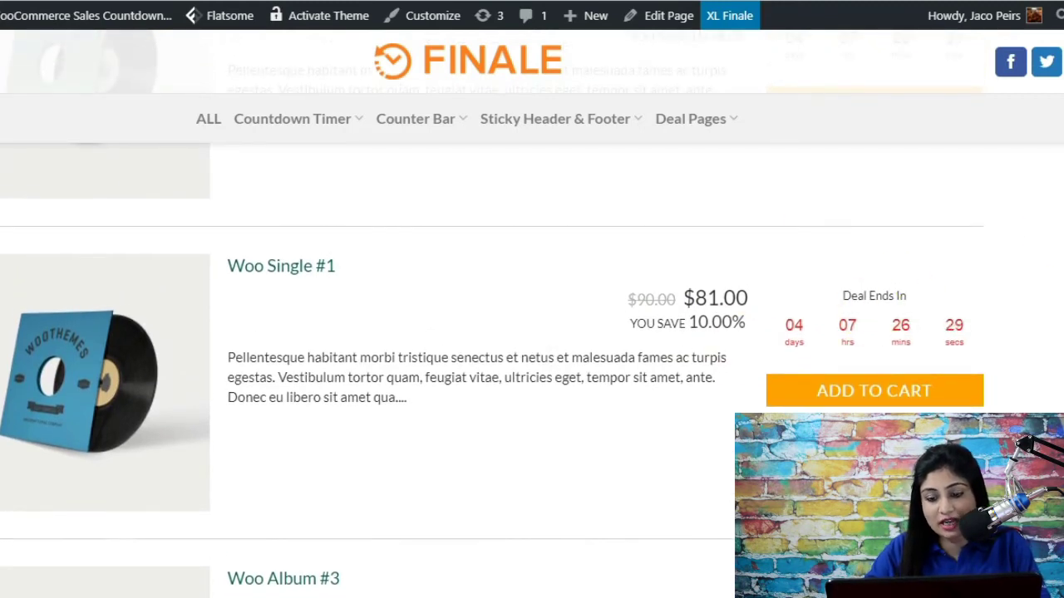
{"action": "scroll", "coordinate": [898, 294], "scroll_direction": "down", "scroll_amount": 3}
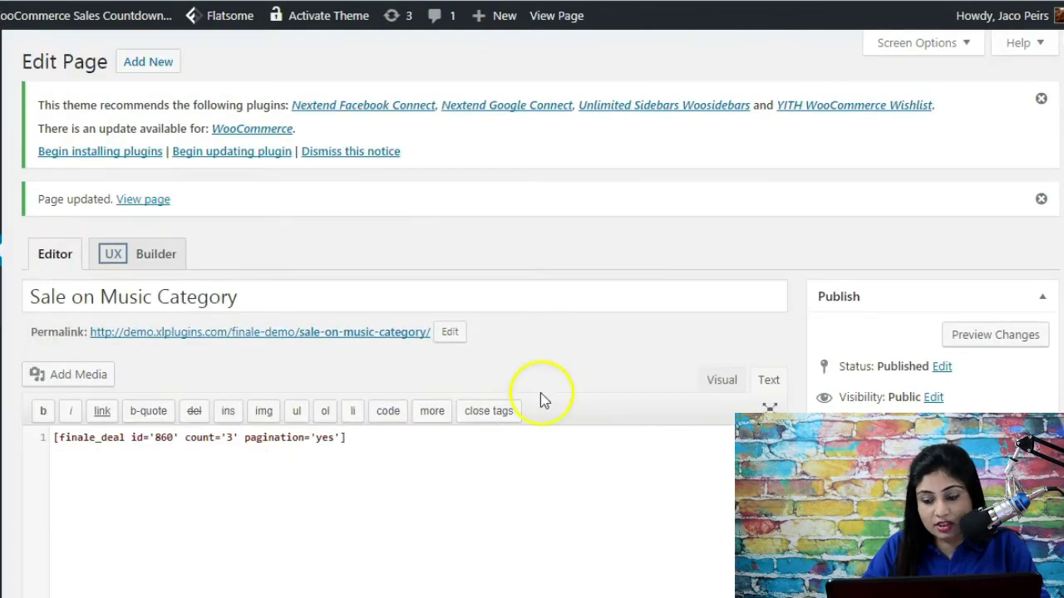
- Start another deal shortcode and select the campaign "Discount of 5% on Music Category Products under $100" for it
{"action": "scroll", "coordinate": [723, 325], "scroll_direction": "down", "scroll_amount": 1}
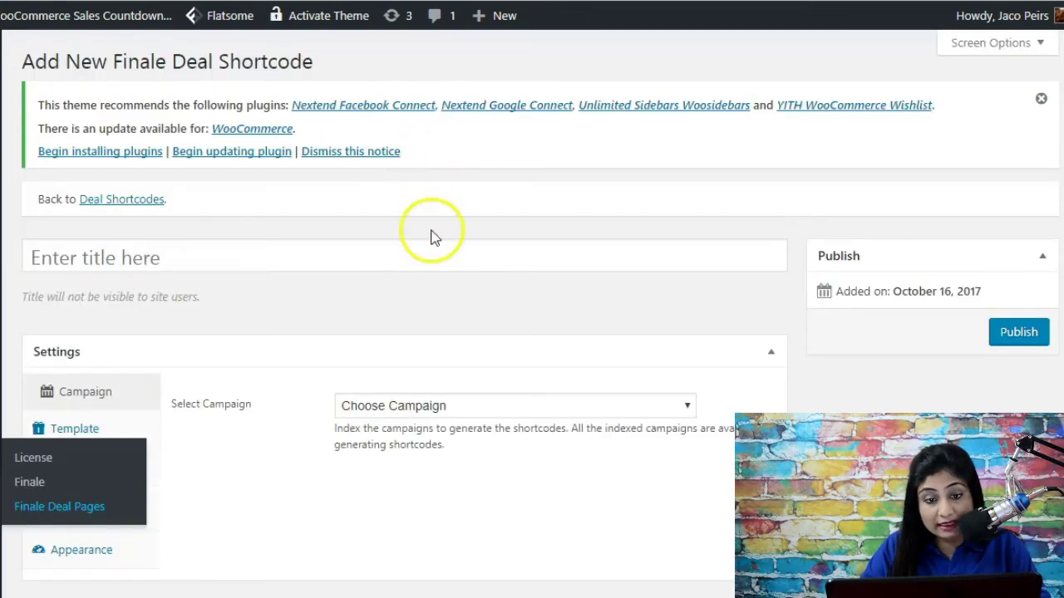
{"action": "left_click", "coordinate": [515, 406]}
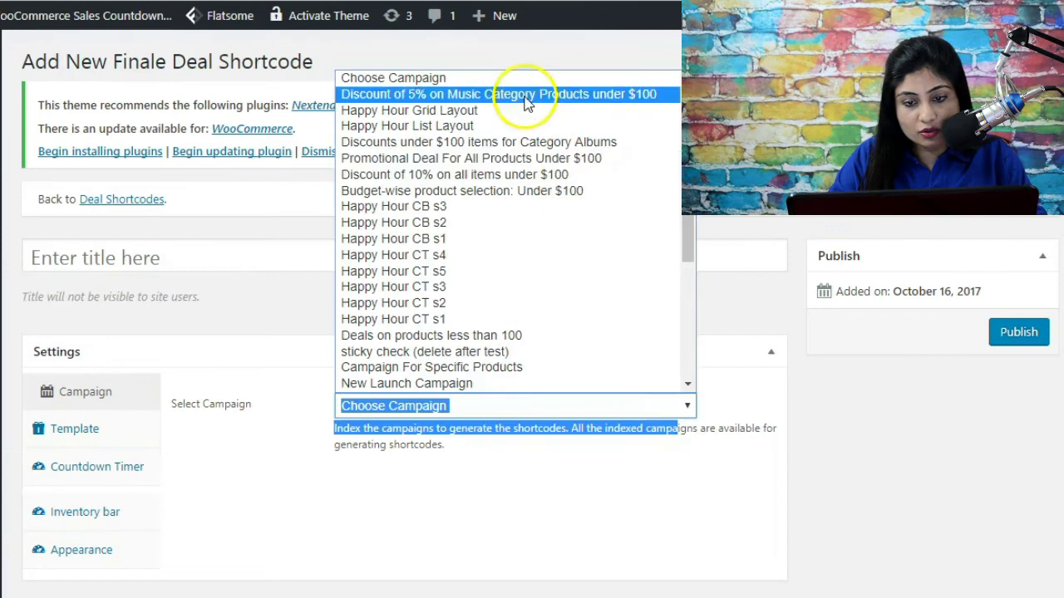
{"action": "left_click", "coordinate": [527, 100]}
{"action": "left_click", "coordinate": [957, 416]}
{"action": "scroll", "coordinate": [1047, 249], "scroll_direction": "down", "scroll_amount": 2}
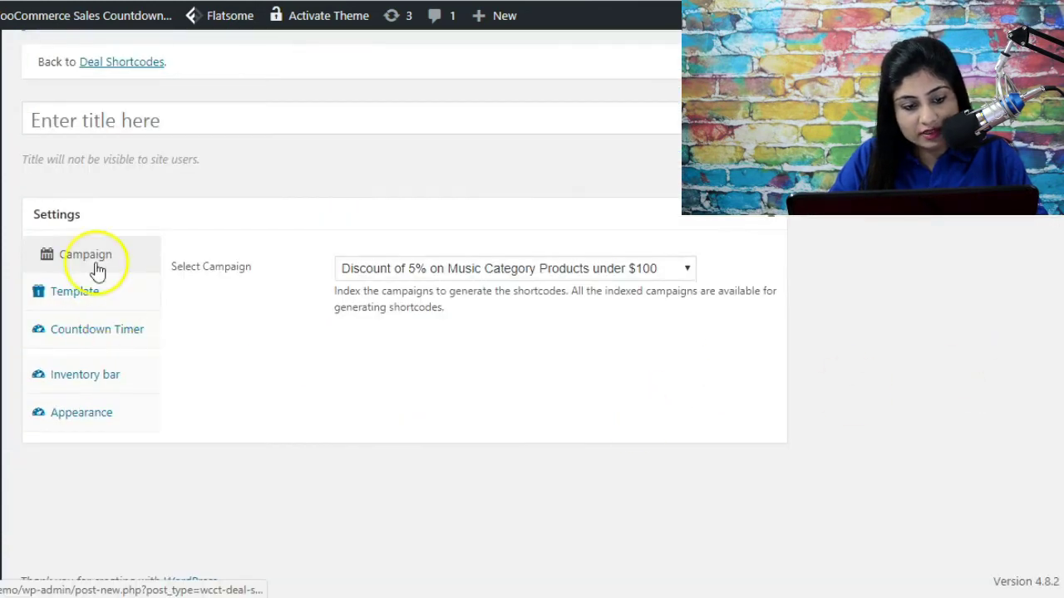
- Examine the appearance settings for the expired-campaign action and the Add to Cart button's text, colors, font size and width
{"action": "left_click", "coordinate": [81, 412]}
{"action": "scroll", "coordinate": [802, 252], "scroll_direction": "down", "scroll_amount": 2}
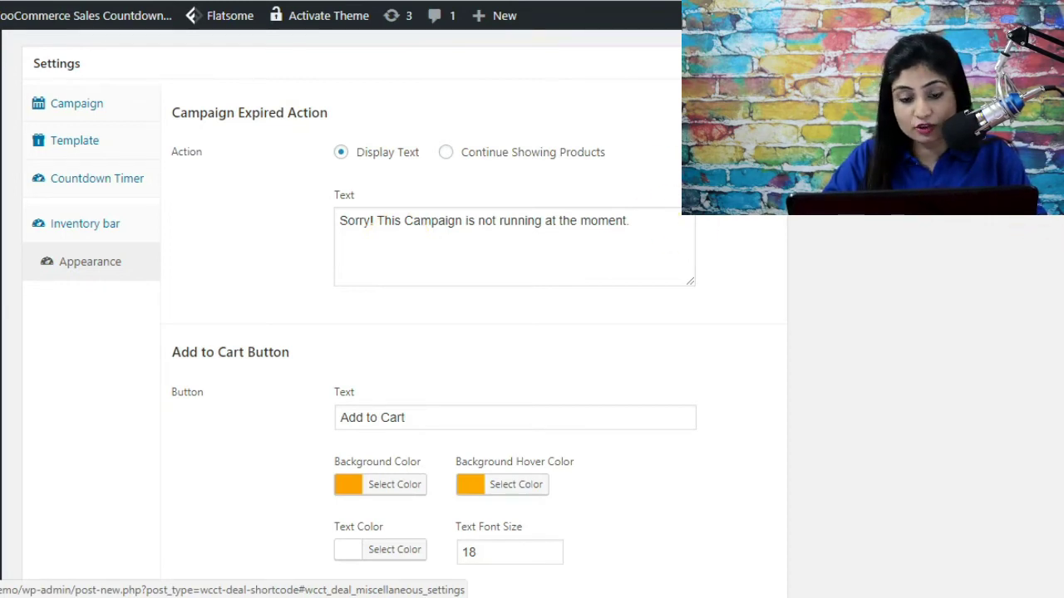
{"action": "scroll", "coordinate": [712, 315], "scroll_direction": "down", "scroll_amount": 3}
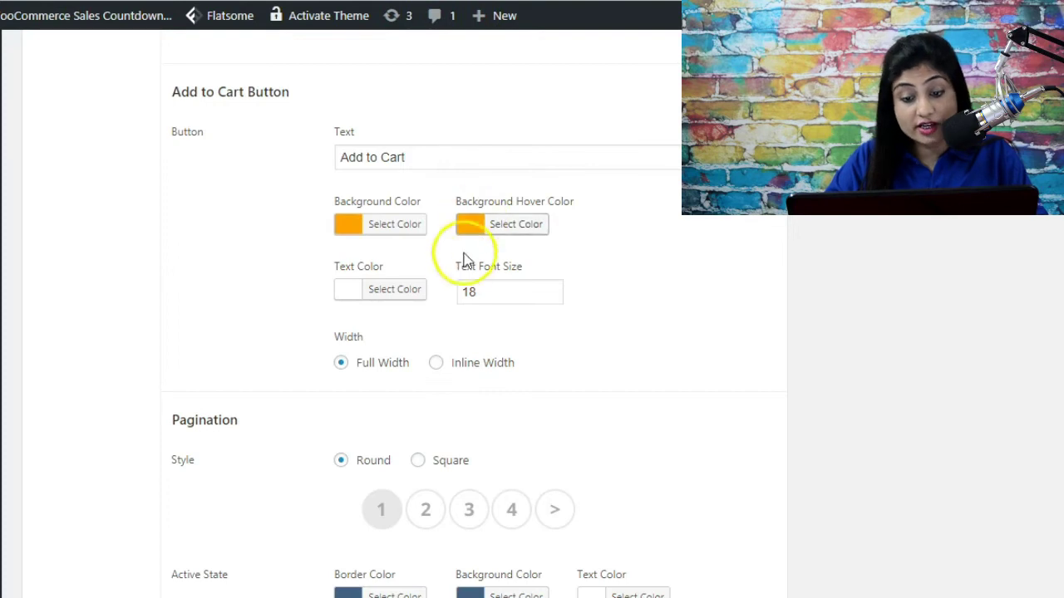
{"action": "left_click", "coordinate": [415, 293]}
{"action": "left_click", "coordinate": [422, 294]}
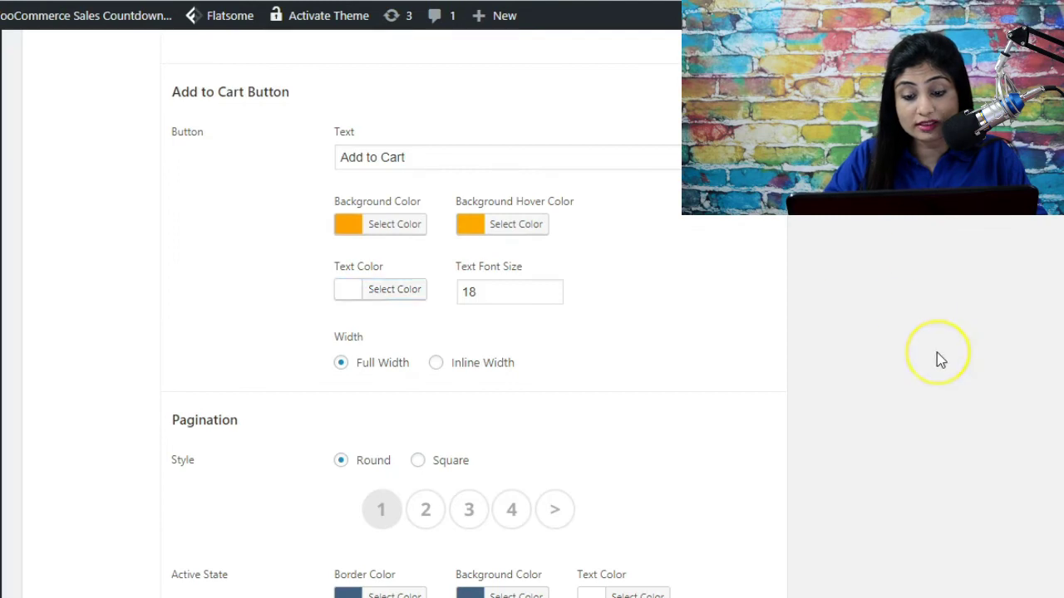
- Compare the Square and Round pagination styles, and review the sale badge, You Save, hide and description length settings
{"action": "scroll", "coordinate": [937, 355], "scroll_direction": "down", "scroll_amount": 4}
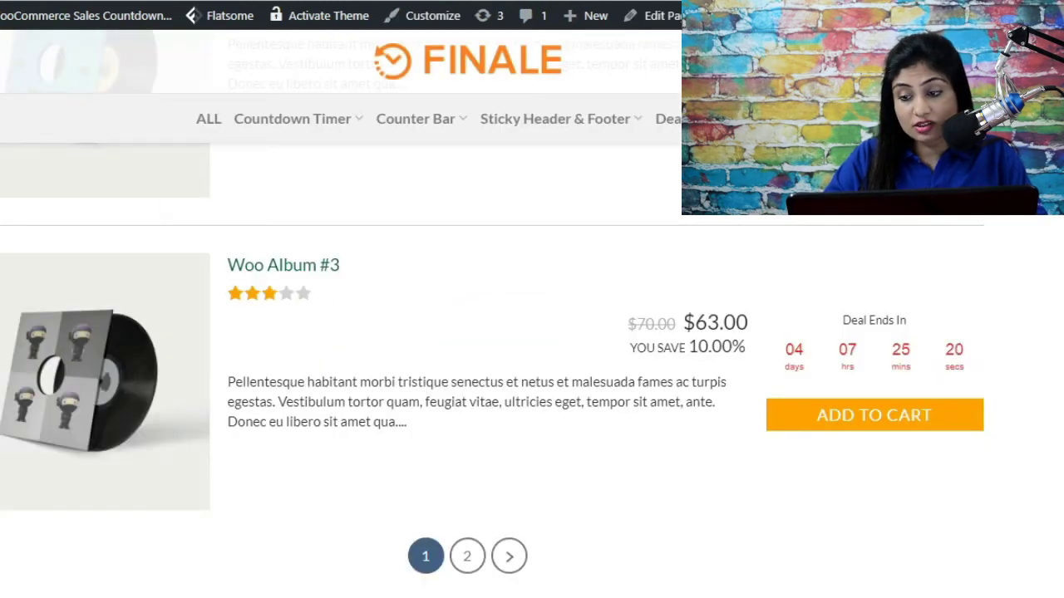
{"action": "scroll", "coordinate": [385, 354], "scroll_direction": "down", "scroll_amount": 1}
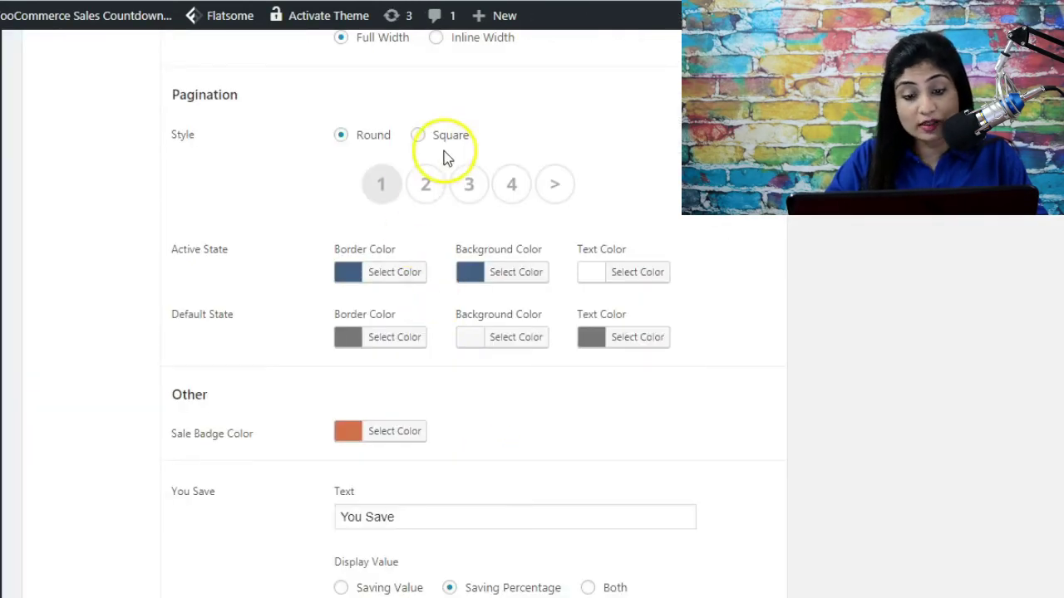
{"action": "left_click", "coordinate": [449, 140]}
{"action": "left_click", "coordinate": [366, 137]}
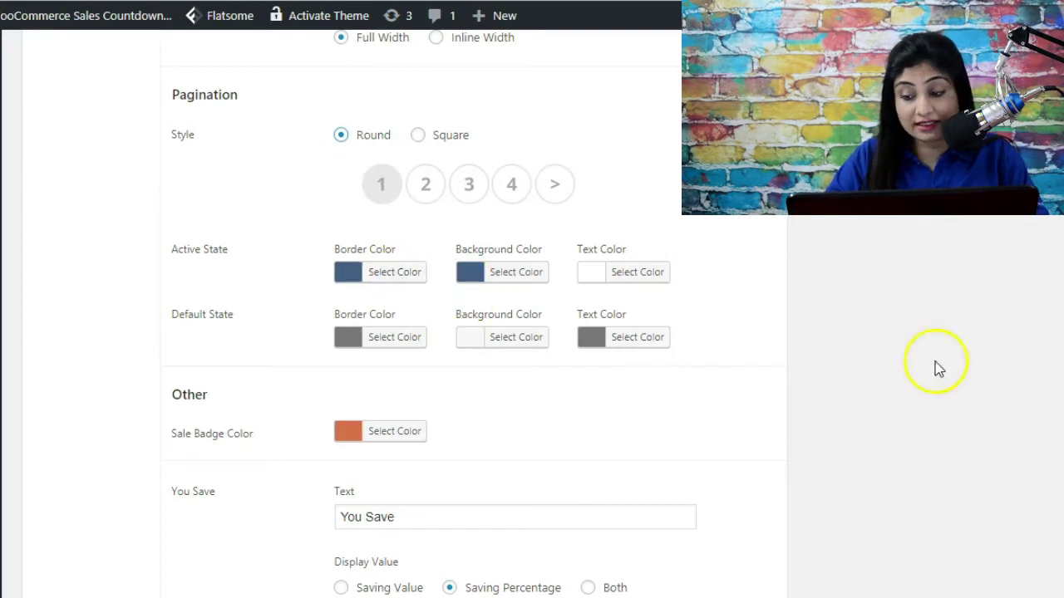
{"action": "scroll", "coordinate": [665, 416], "scroll_direction": "down", "scroll_amount": 2}
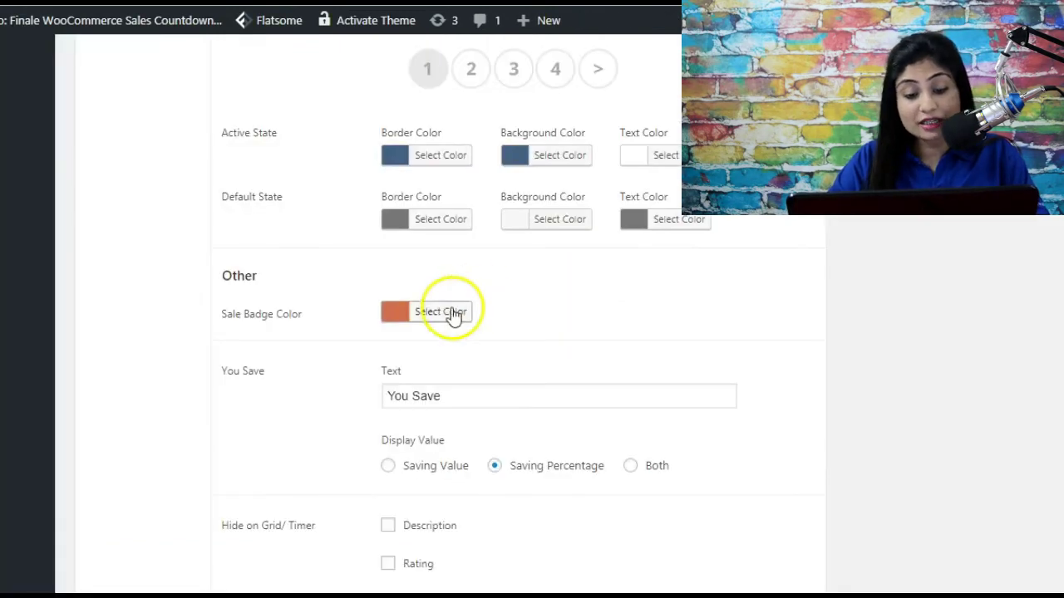
{"action": "scroll", "coordinate": [931, 366], "scroll_direction": "down", "scroll_amount": 3}
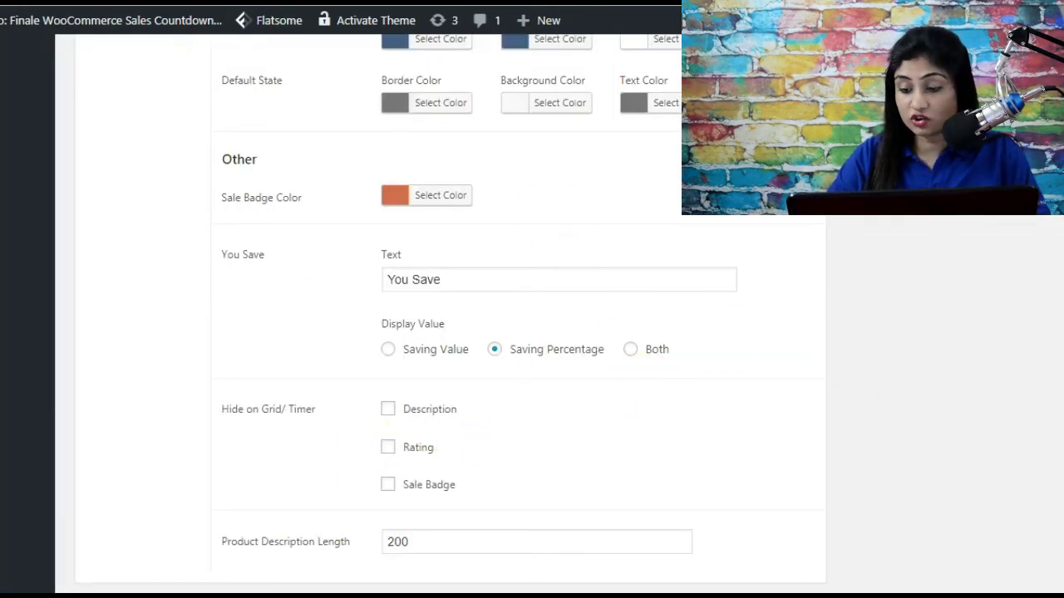
- Check the You Save, sale badge and description length settings against the product list on the sale page
{"action": "scroll", "coordinate": [1049, 416], "scroll_direction": "down", "scroll_amount": 1}
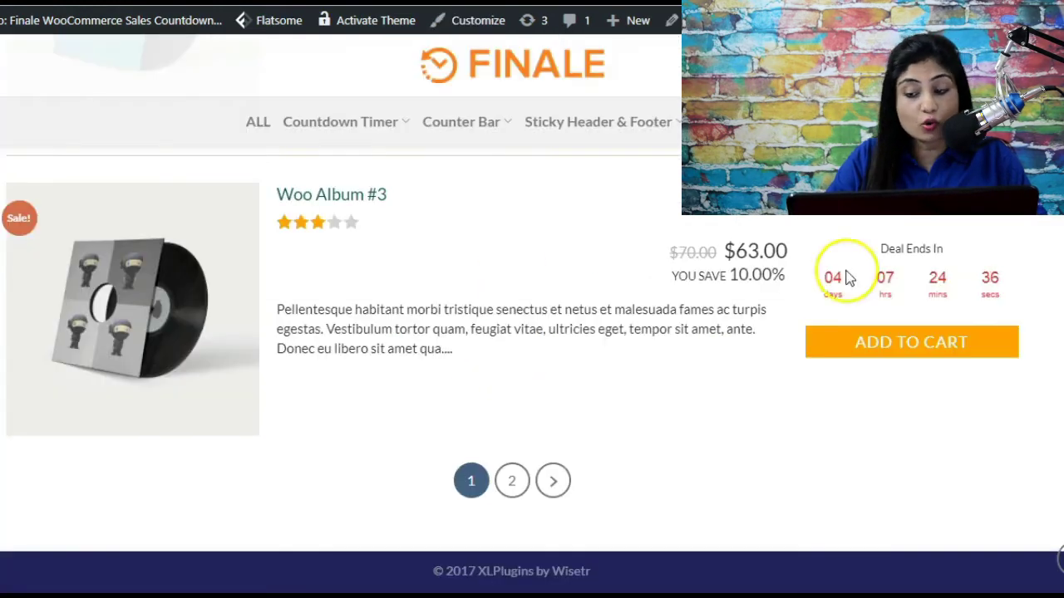
{"action": "scroll", "coordinate": [848, 278], "scroll_direction": "up", "scroll_amount": 3}
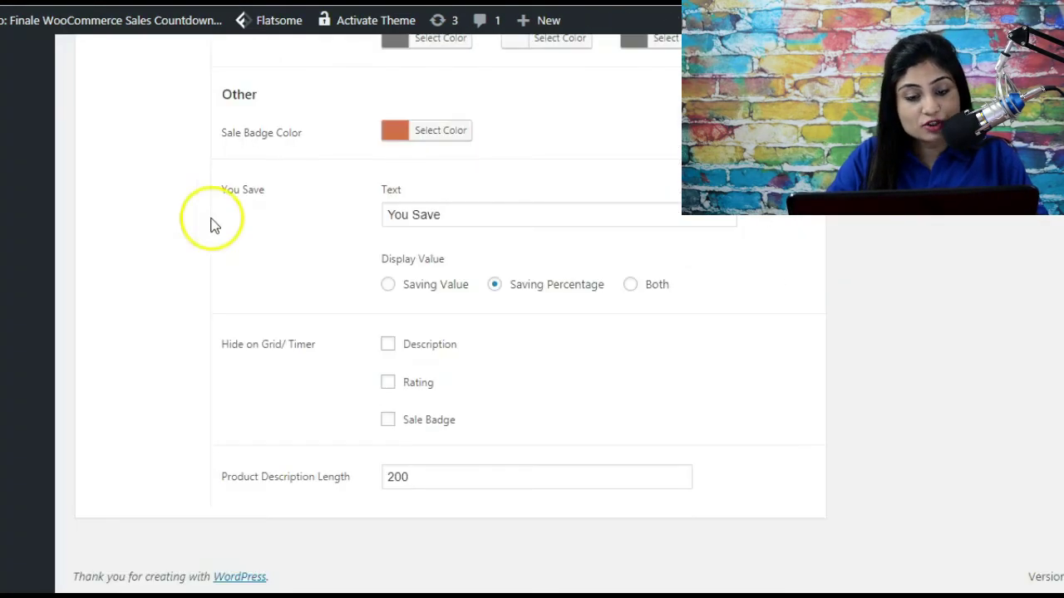
{"action": "scroll", "coordinate": [449, 316], "scroll_direction": "up", "scroll_amount": 15}
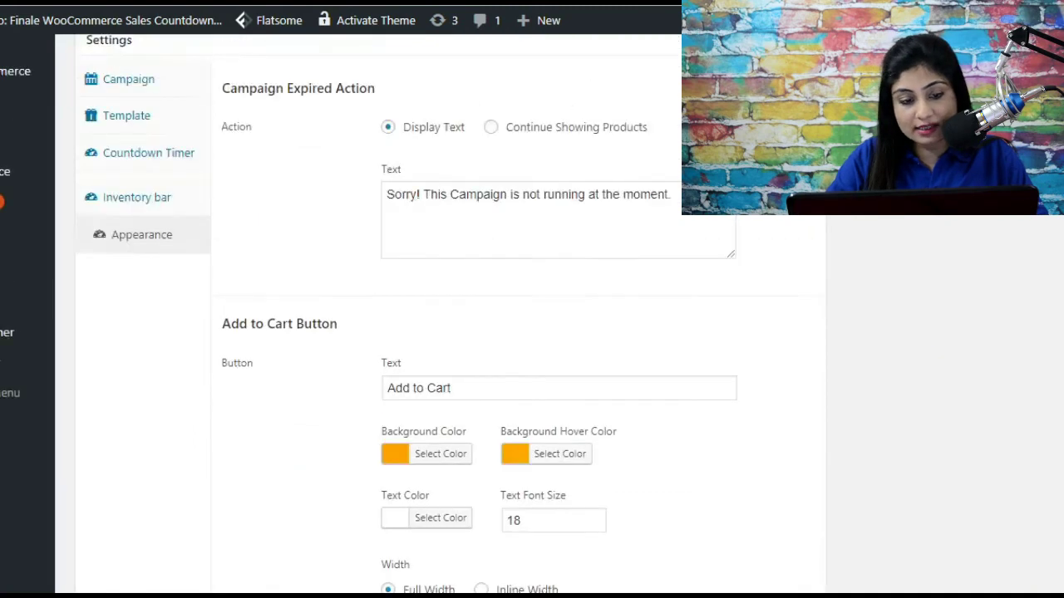
- Open the shortcode's template settings and examine the sale page's product grid, savings, countdown timers and pagination
{"action": "left_click", "coordinate": [157, 216]}
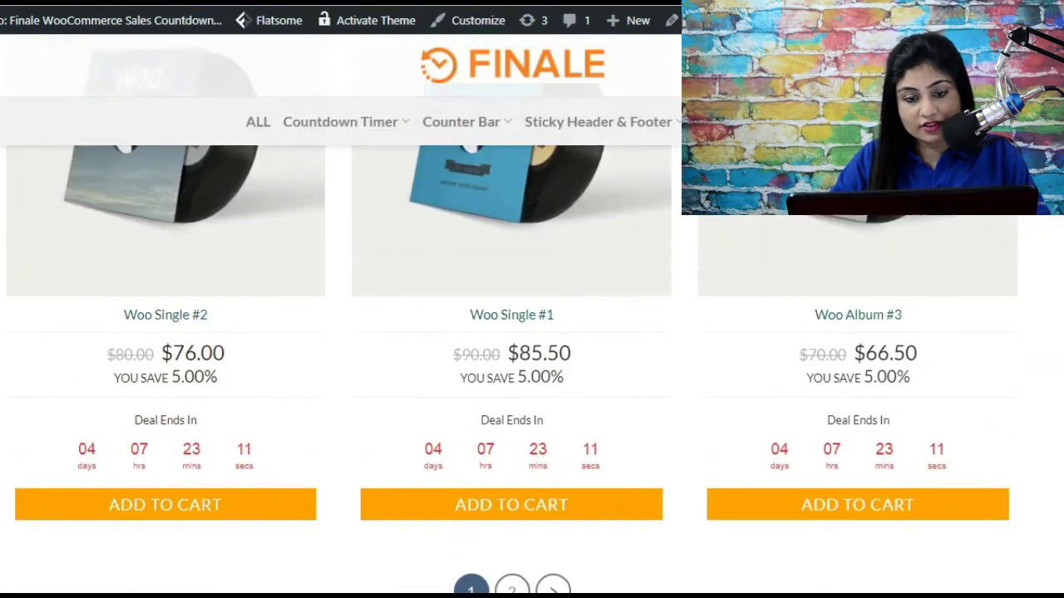
{"action": "scroll", "coordinate": [508, 366], "scroll_direction": "down", "scroll_amount": 2}
{"action": "scroll", "coordinate": [508, 366], "scroll_direction": "down", "scroll_amount": 1}
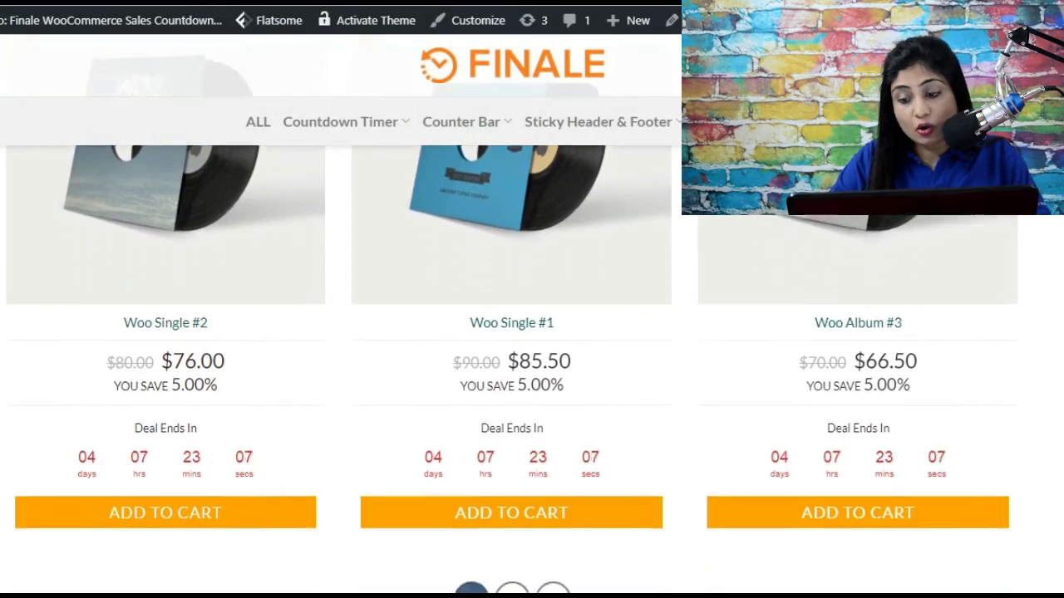
{"action": "scroll", "coordinate": [509, 366], "scroll_direction": "up", "scroll_amount": 2}
{"action": "scroll", "coordinate": [511, 333], "scroll_direction": "up", "scroll_amount": 1}
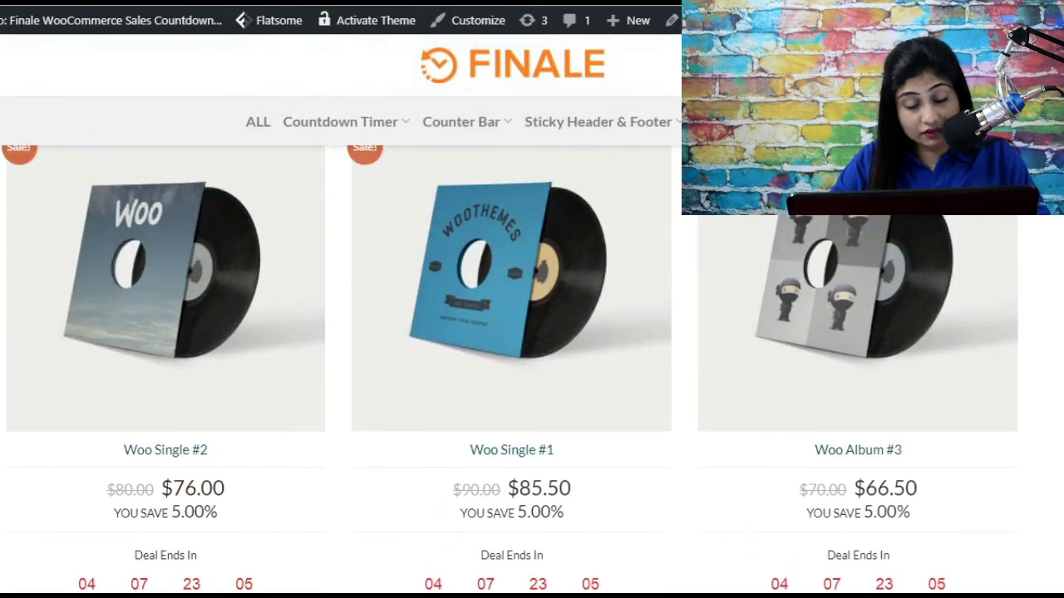
{"action": "scroll", "coordinate": [509, 366], "scroll_direction": "down", "scroll_amount": 3}
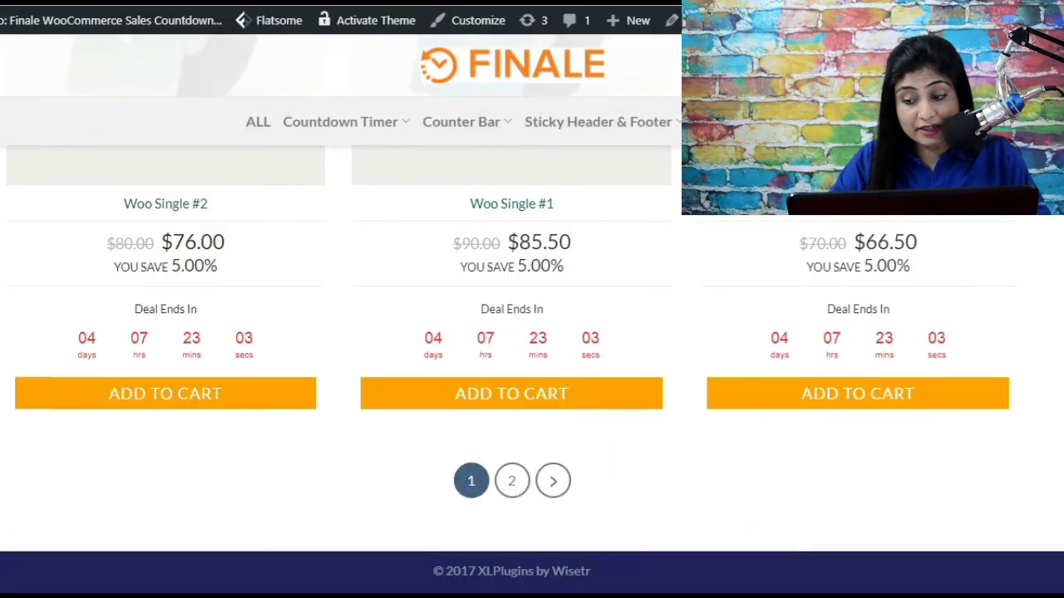
{"action": "scroll", "coordinate": [508, 366], "scroll_direction": "up", "scroll_amount": 3}
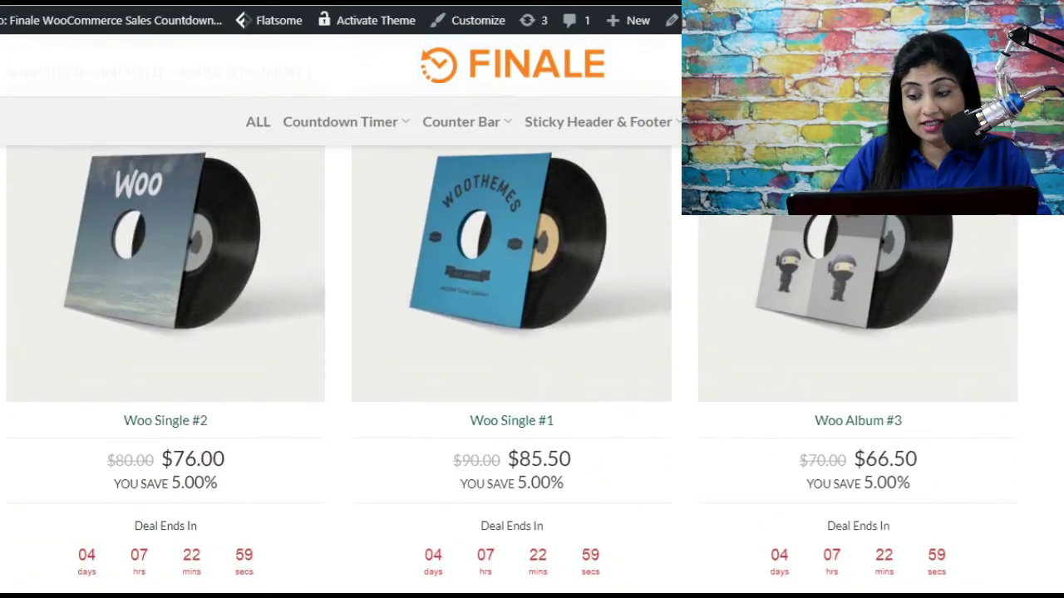
{"action": "scroll", "coordinate": [509, 365], "scroll_direction": "down", "scroll_amount": 1}
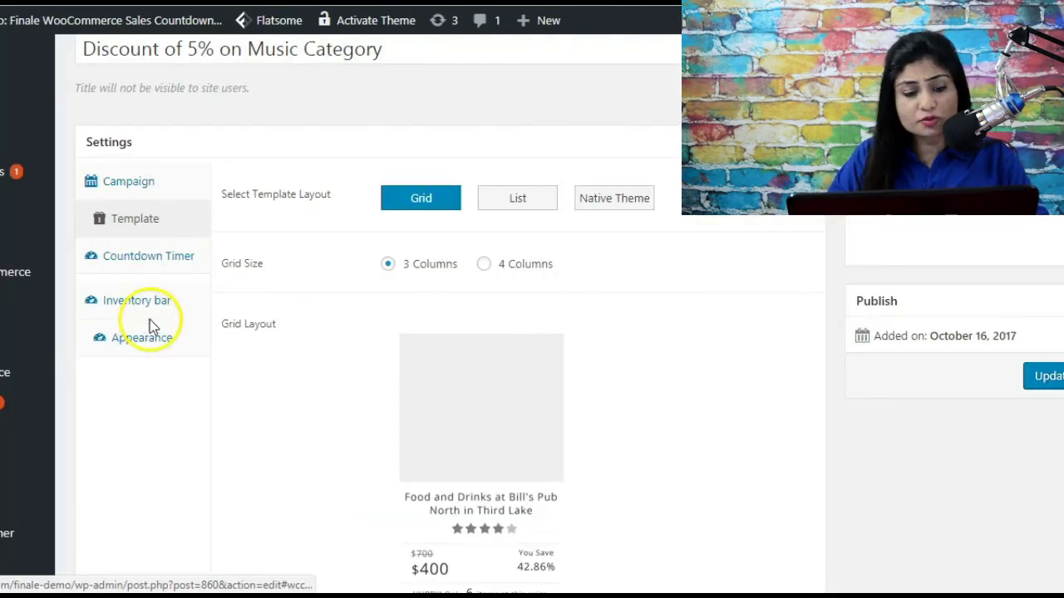
- Open the shortcode's inventory bar settings and review the visibility, skin, edge and direction options
{"action": "left_click", "coordinate": [151, 328]}
{"action": "left_click", "coordinate": [154, 309]}
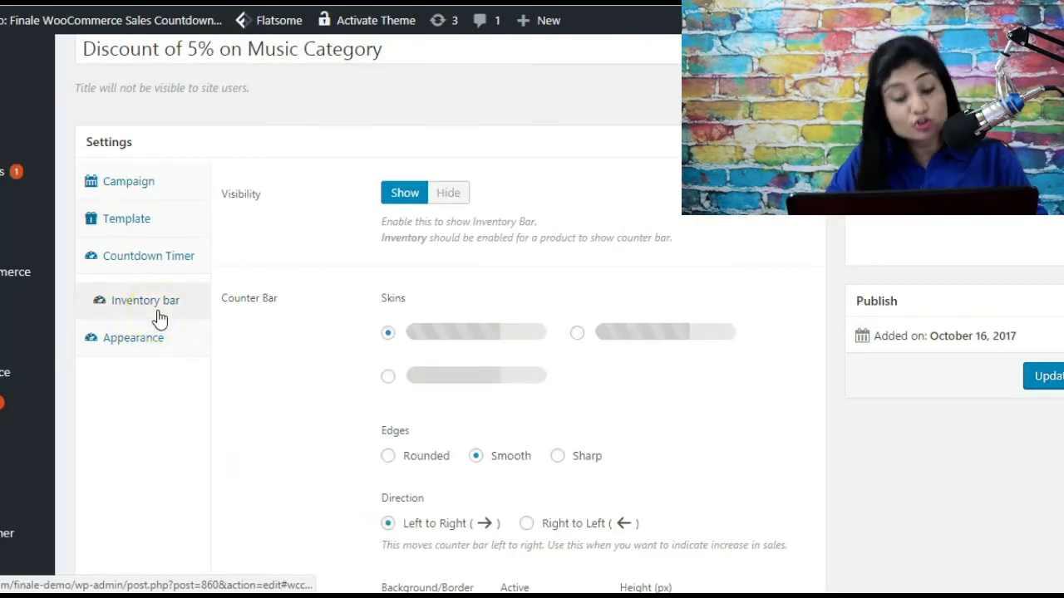
{"action": "left_click", "coordinate": [305, 381]}
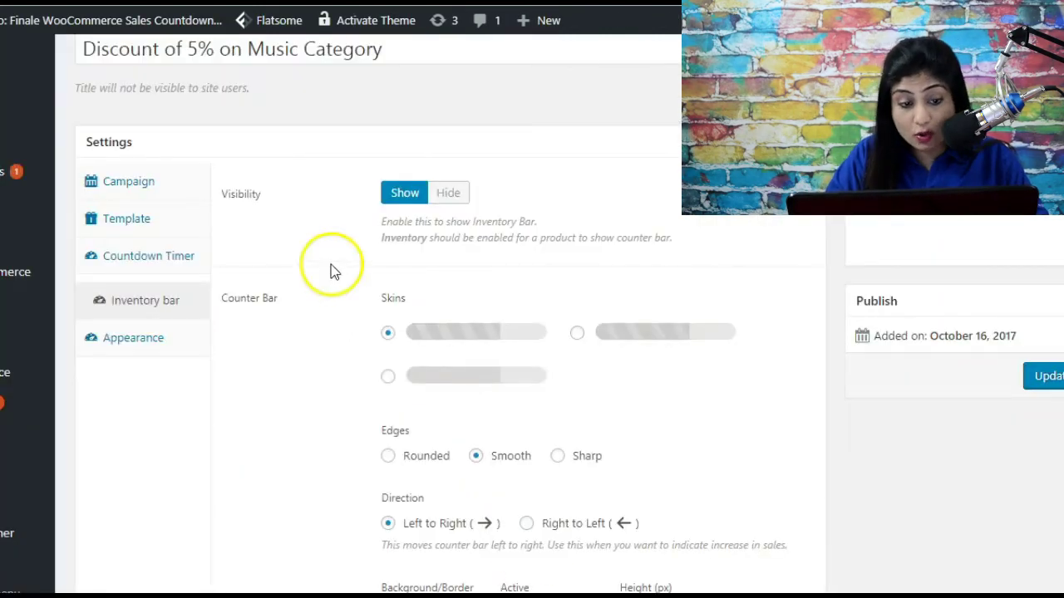
- Preview the different countdown timer skins in the shortcode's settings and select Round Fill
{"action": "left_click", "coordinate": [149, 259]}
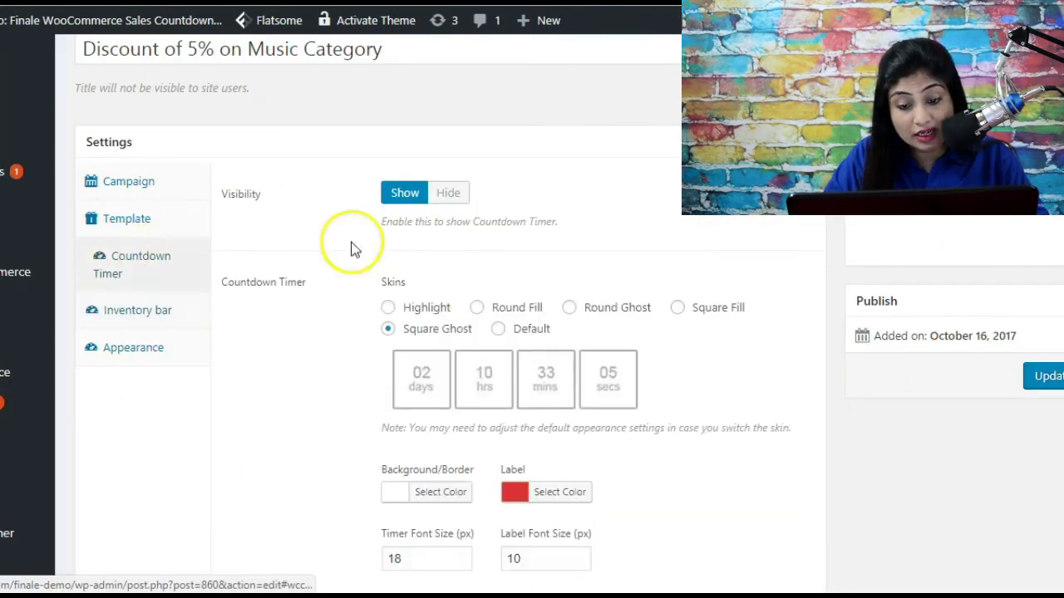
{"action": "left_click", "coordinate": [515, 318]}
{"action": "left_click", "coordinate": [524, 330]}
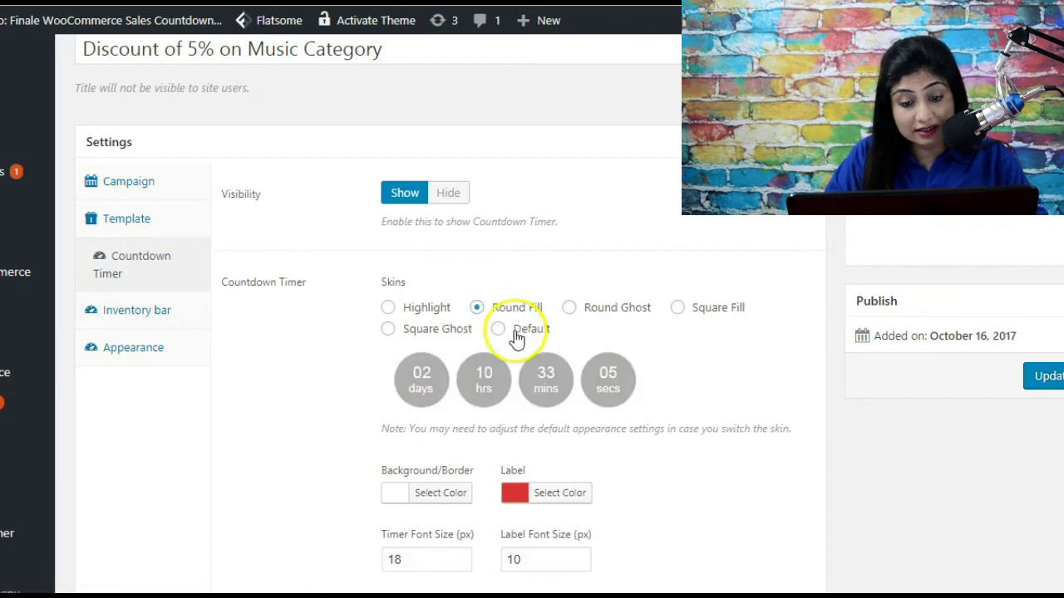
{"action": "left_click", "coordinate": [597, 314]}
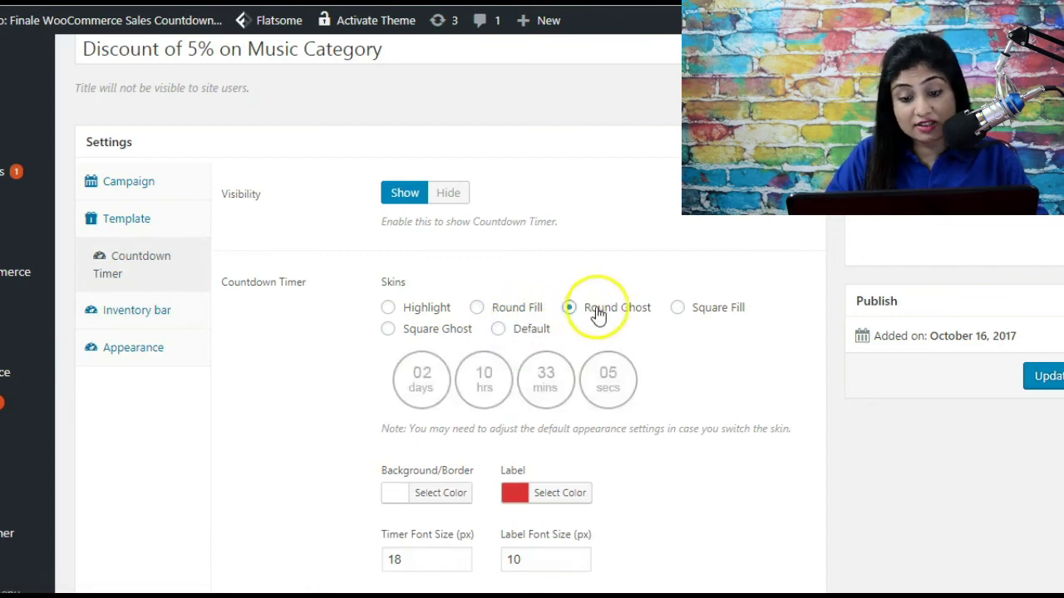
{"action": "left_click", "coordinate": [702, 319]}
{"action": "left_click", "coordinate": [392, 309]}
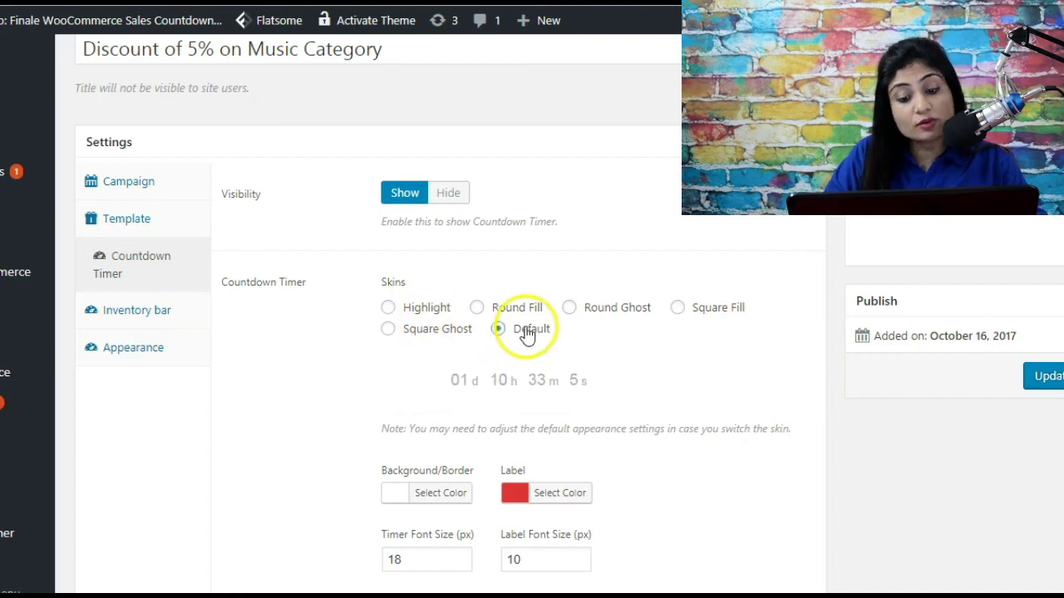
{"action": "left_click", "coordinate": [451, 332]}
{"action": "left_click", "coordinate": [499, 315]}
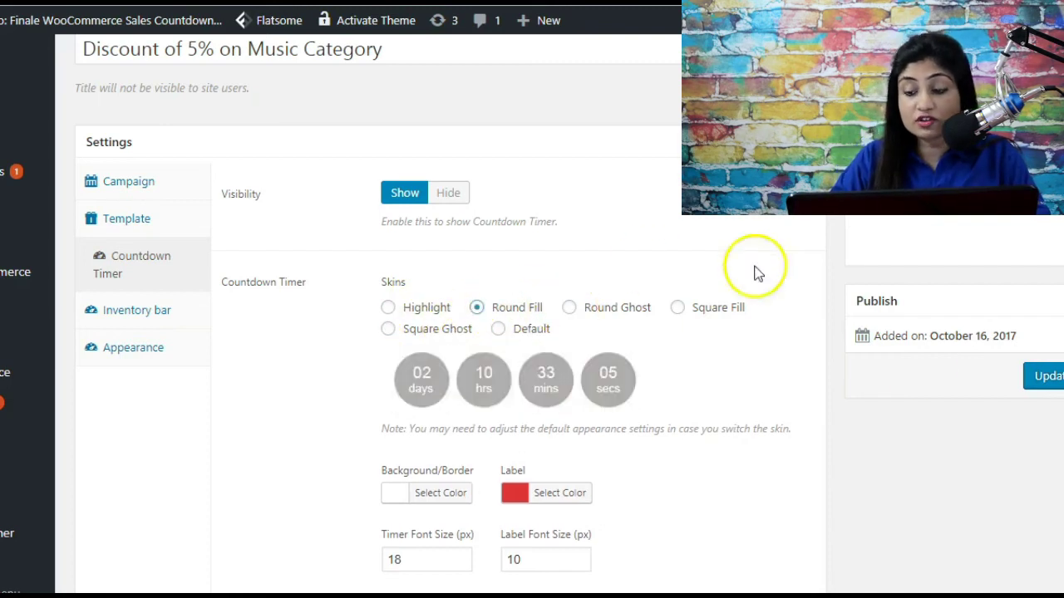
{"action": "scroll", "coordinate": [532, 333], "scroll_direction": "down", "scroll_amount": 3}
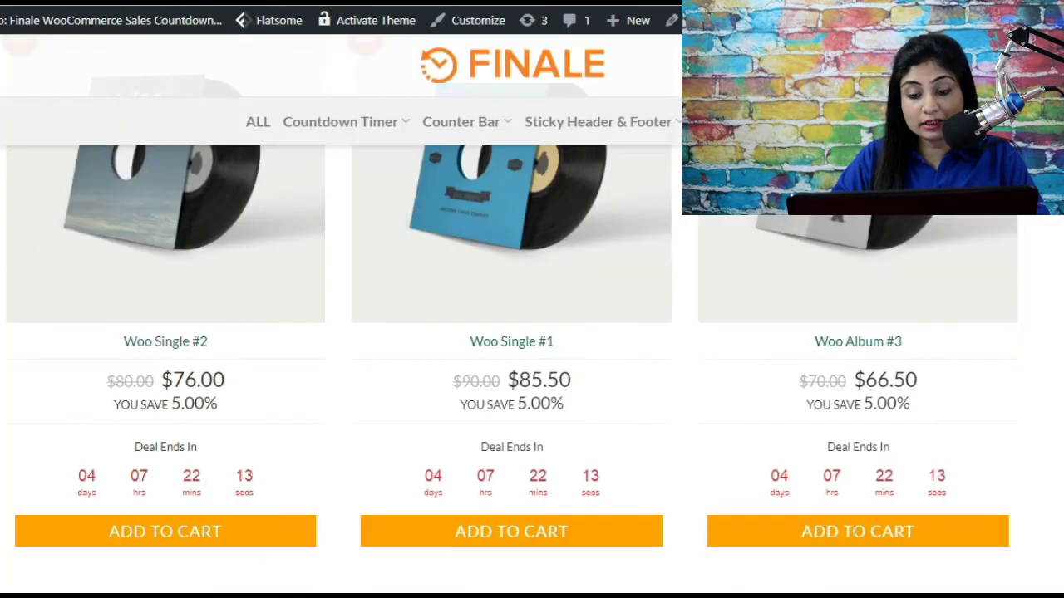